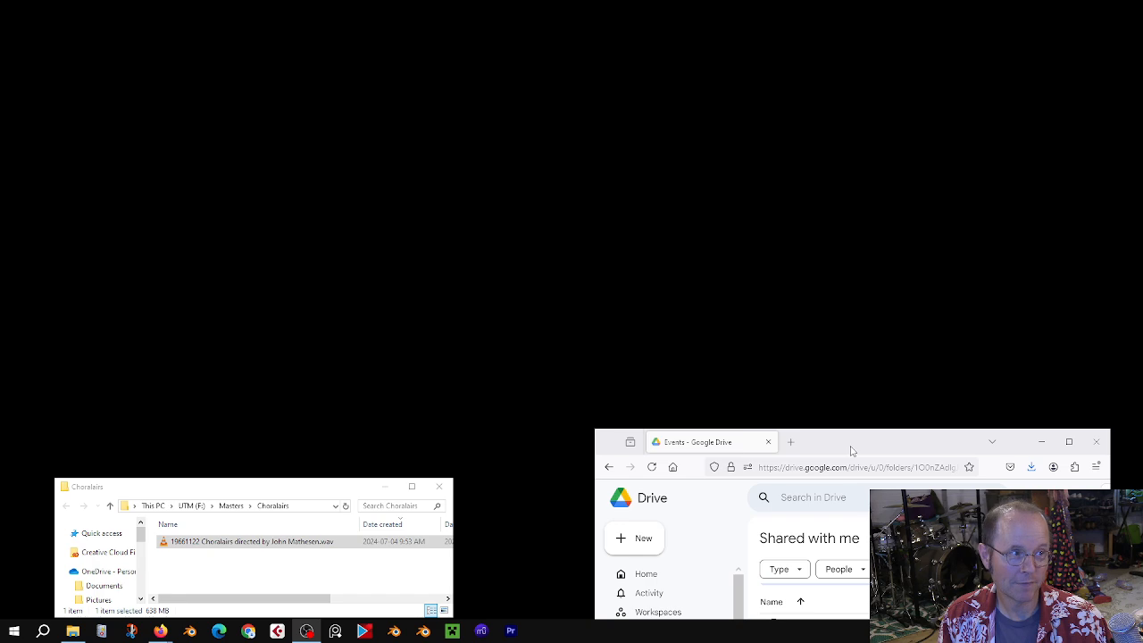
Step: Move and enlarge the Google Drive browser window showing the shared Events folder
left_click_drag(850, 446, 795, 105)
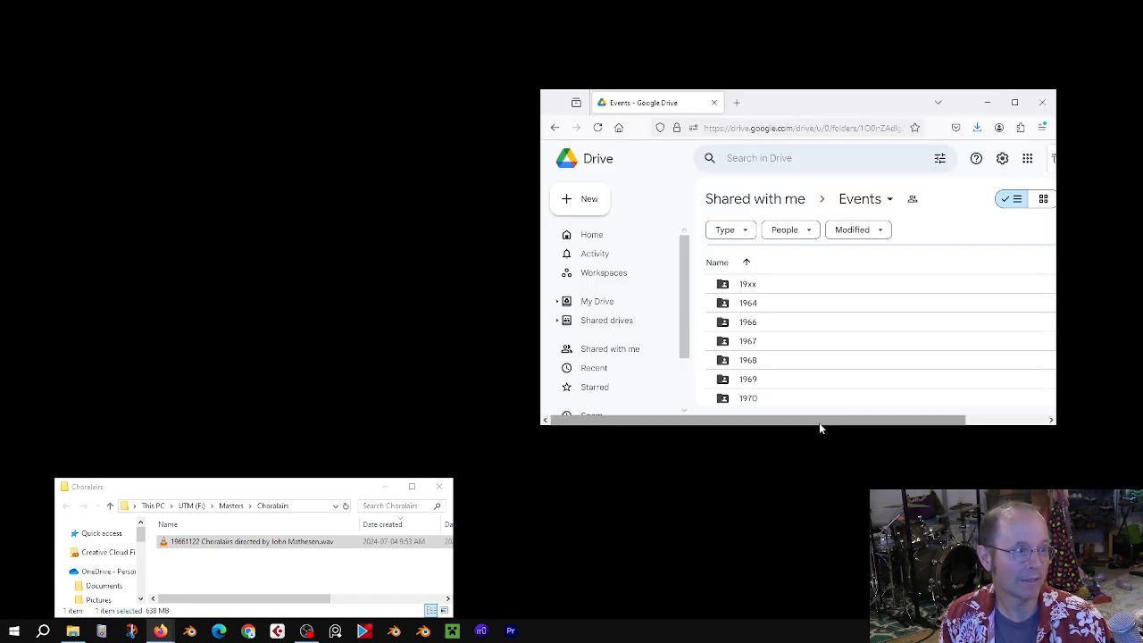
left_click_drag(820, 426, 812, 563)
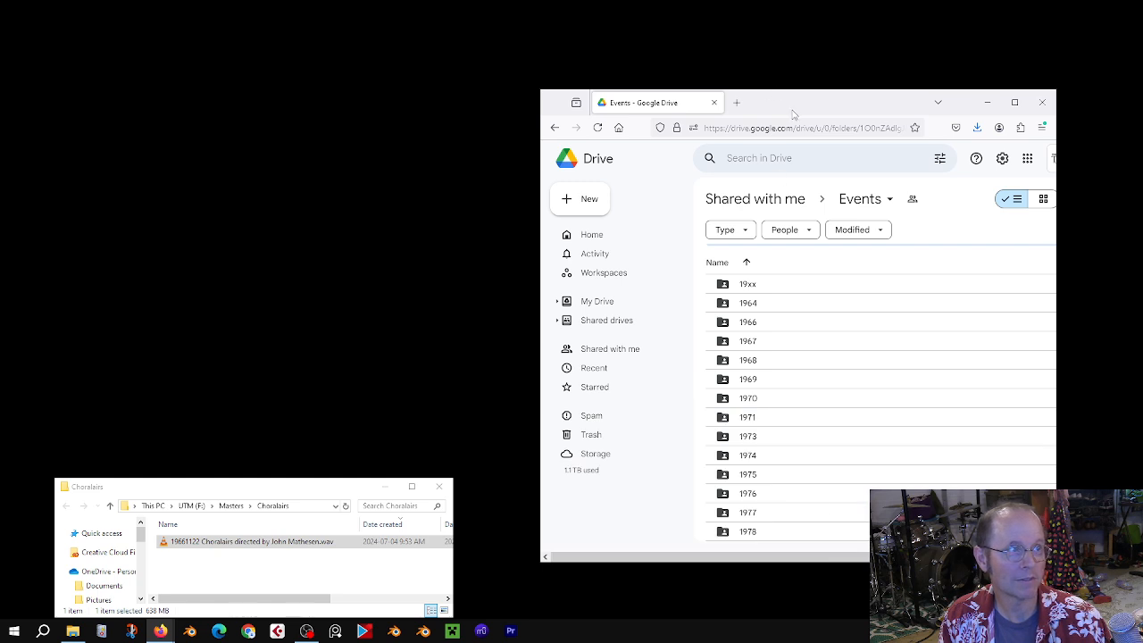
left_click_drag(793, 113, 755, 35)
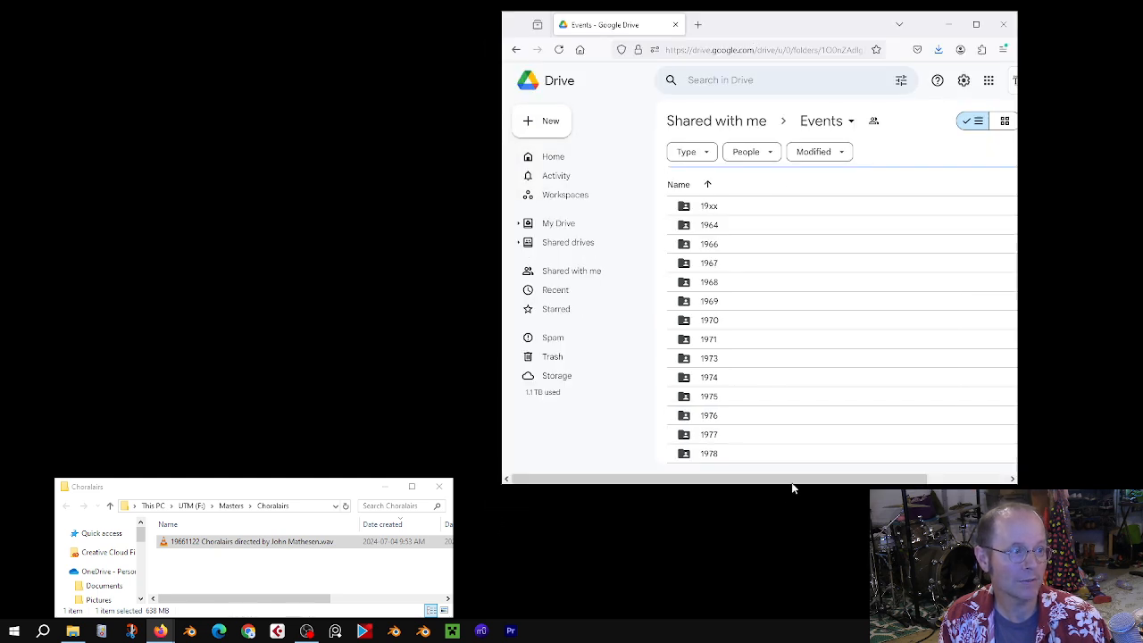
left_click_drag(795, 483, 785, 590)
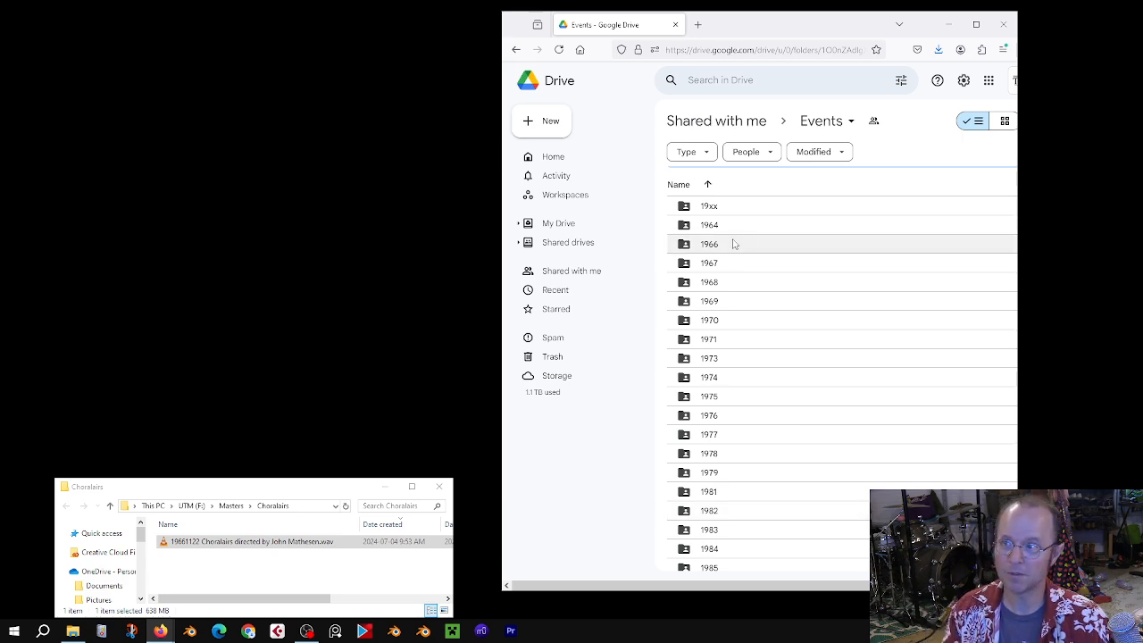
Step: Open the 1966 folder and its 19661122 Choralairs subfolder in the shared Events folder
scroll(742, 357, "down", 5)
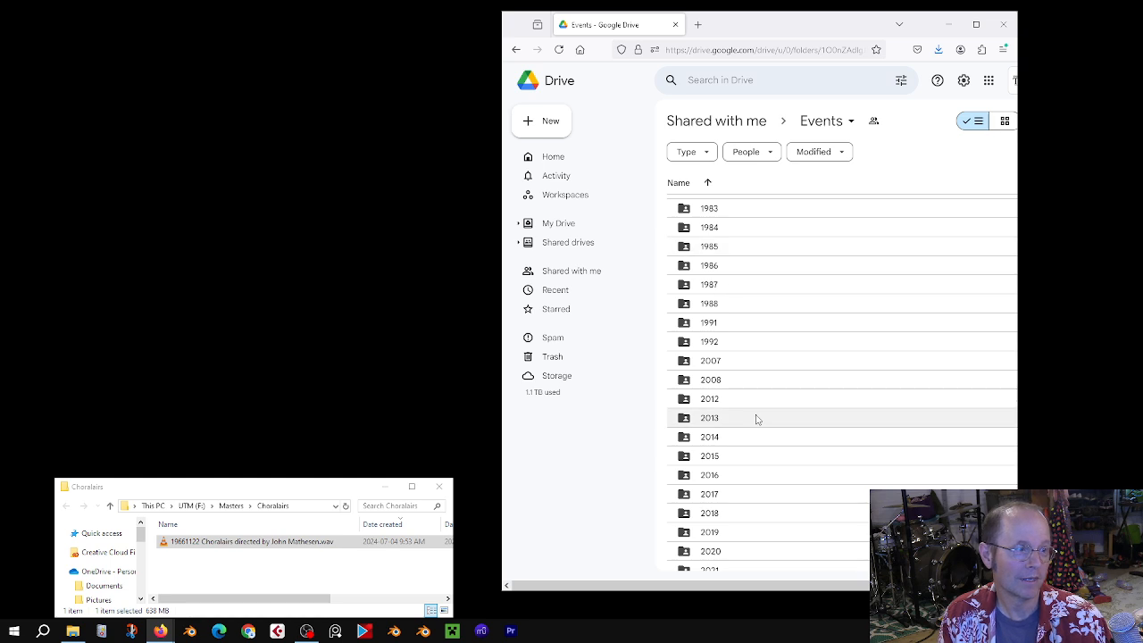
scroll(755, 420, "up", 5)
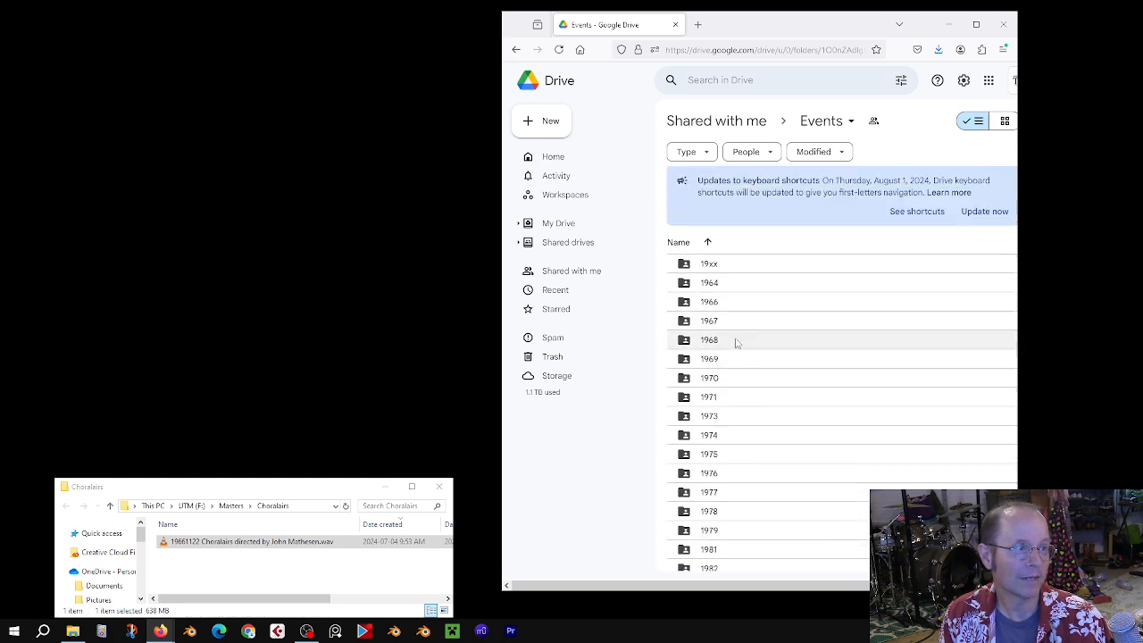
double_click(736, 304)
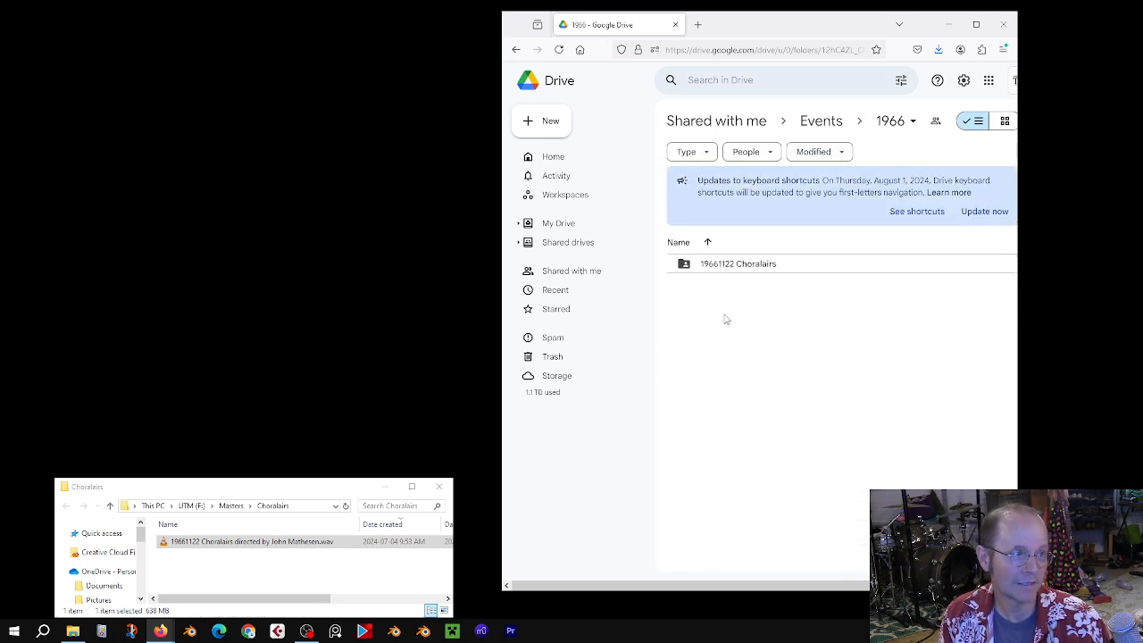
double_click(741, 266)
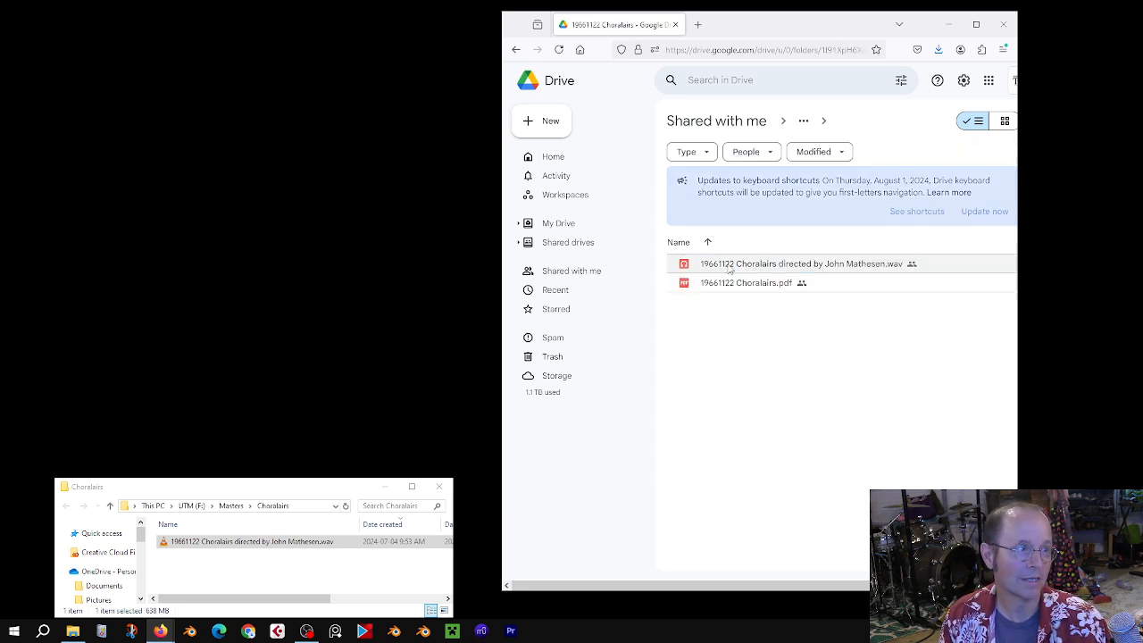
Step: Minimize the browser and move and enlarge the Choralairs file explorer window
left_click(948, 25)
left_click_drag(340, 491, 321, 369)
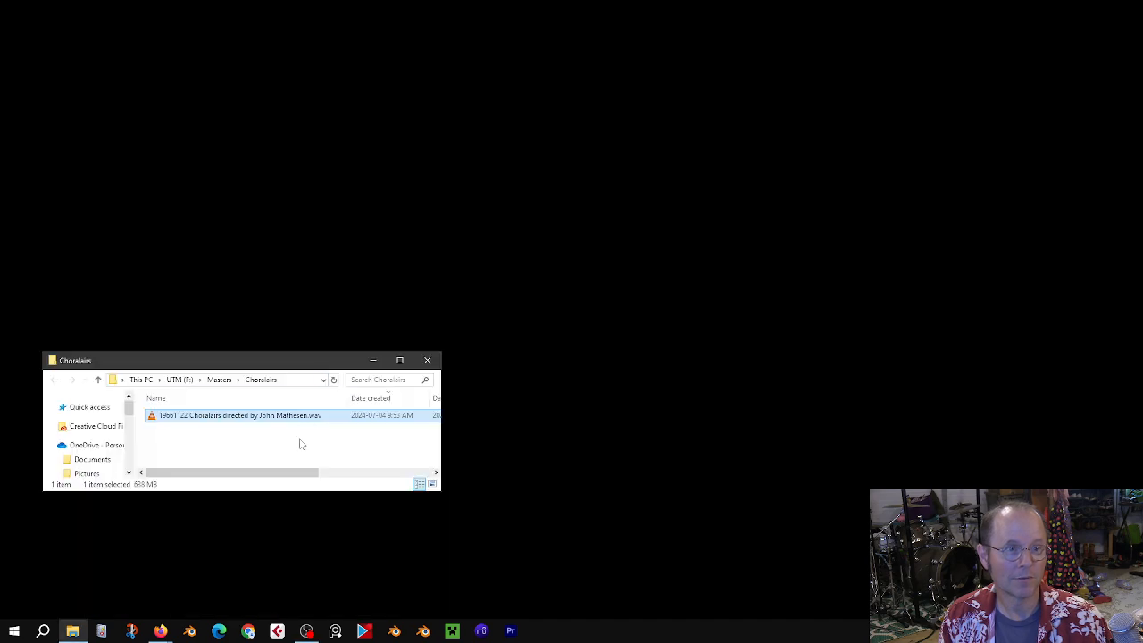
left_click_drag(440, 494, 417, 587)
left_click_drag(280, 364, 289, 265)
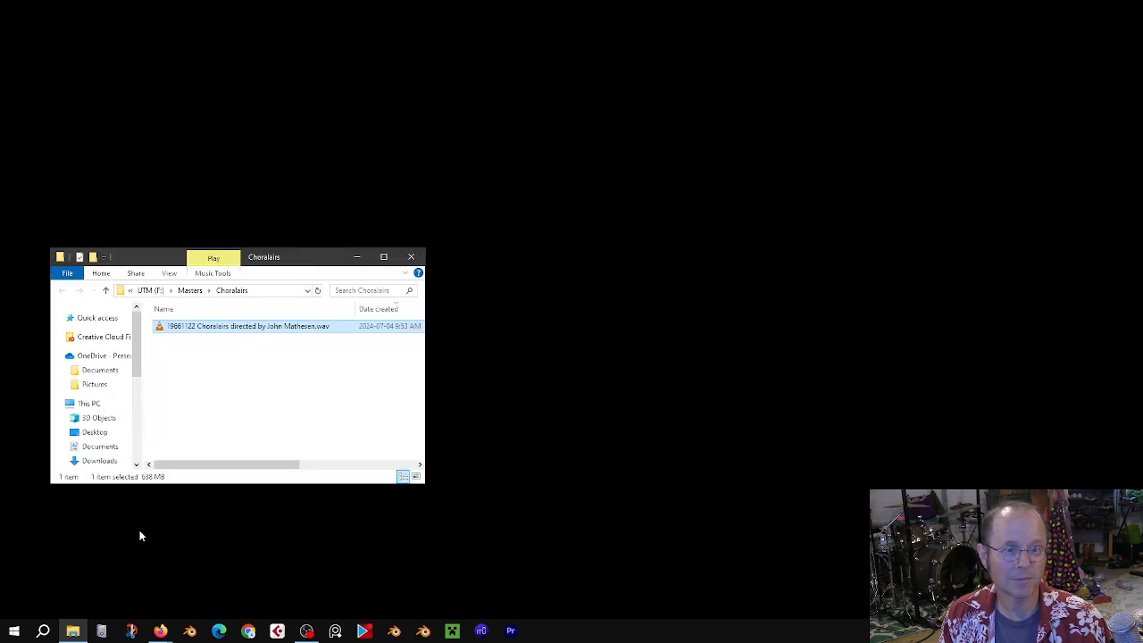
Step: Launch Audacity by searching for it from the Windows search box
left_click(41, 633)
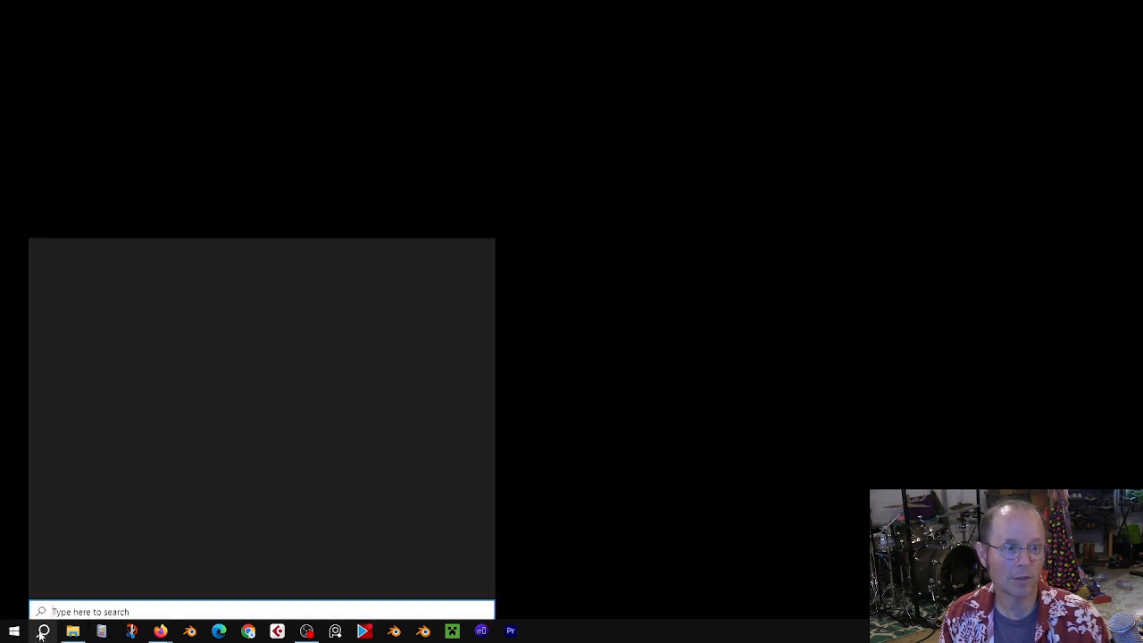
type("audac")
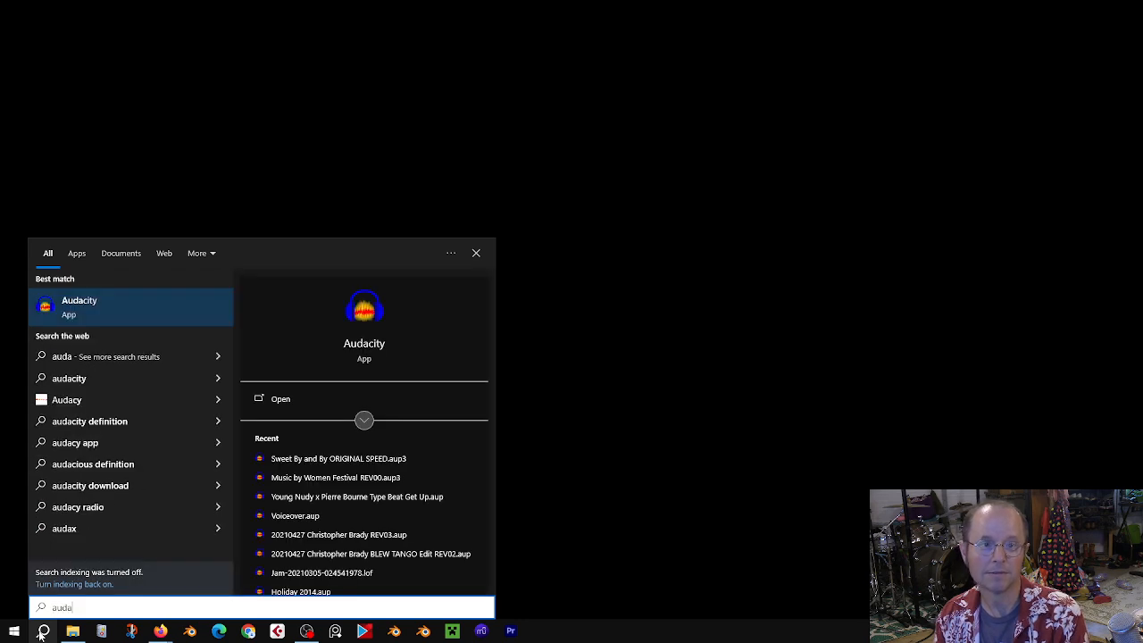
key("Return")
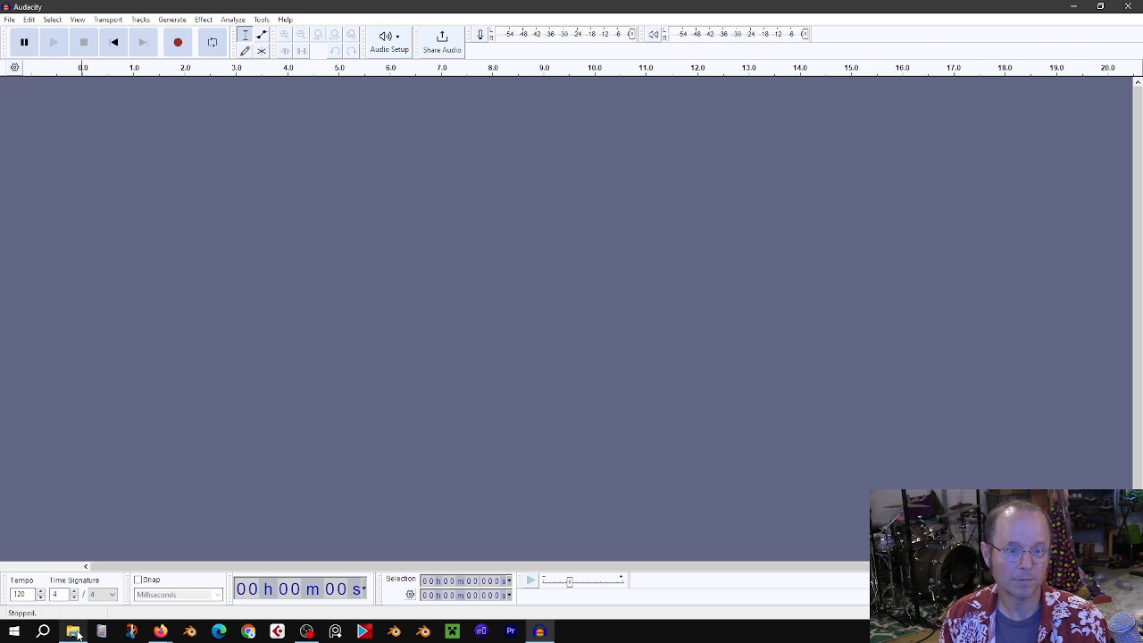
Step: Bring back the Choralairs folder and drop the 19661122 Choralairs directed by John Mathesen.wav file into Audacity
mouse_move(77, 629)
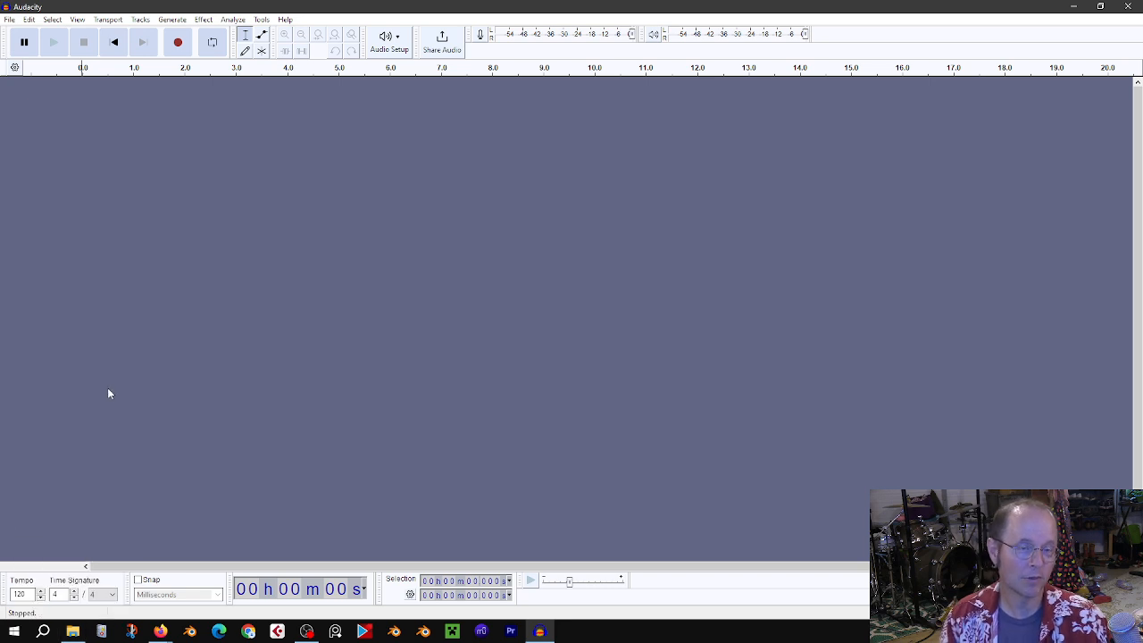
left_click(74, 631)
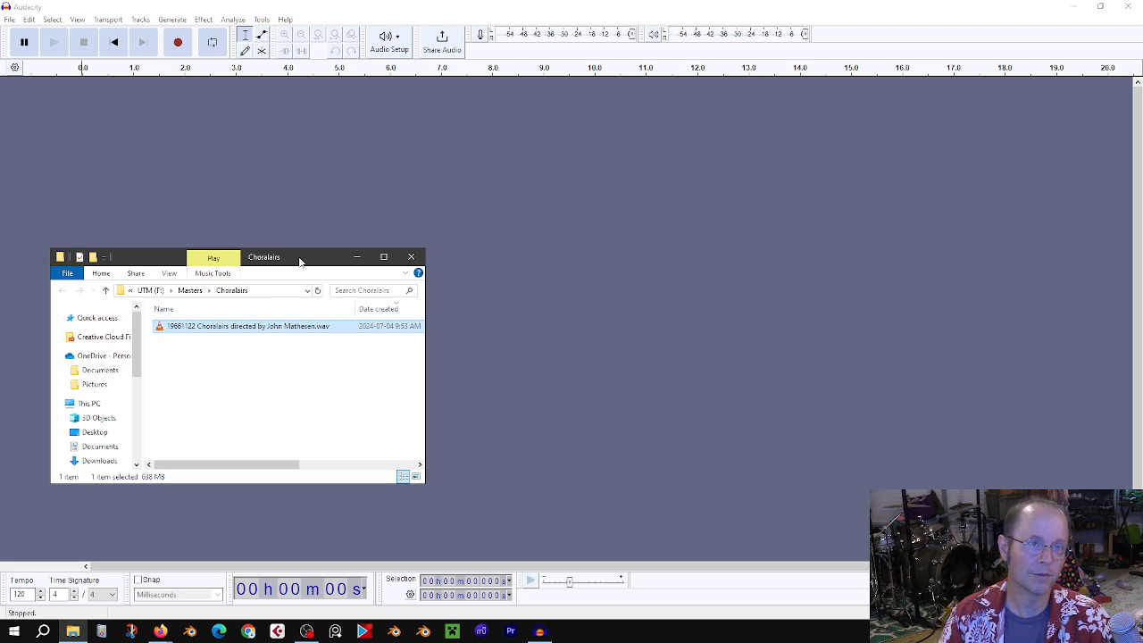
left_click_drag(302, 259, 312, 226)
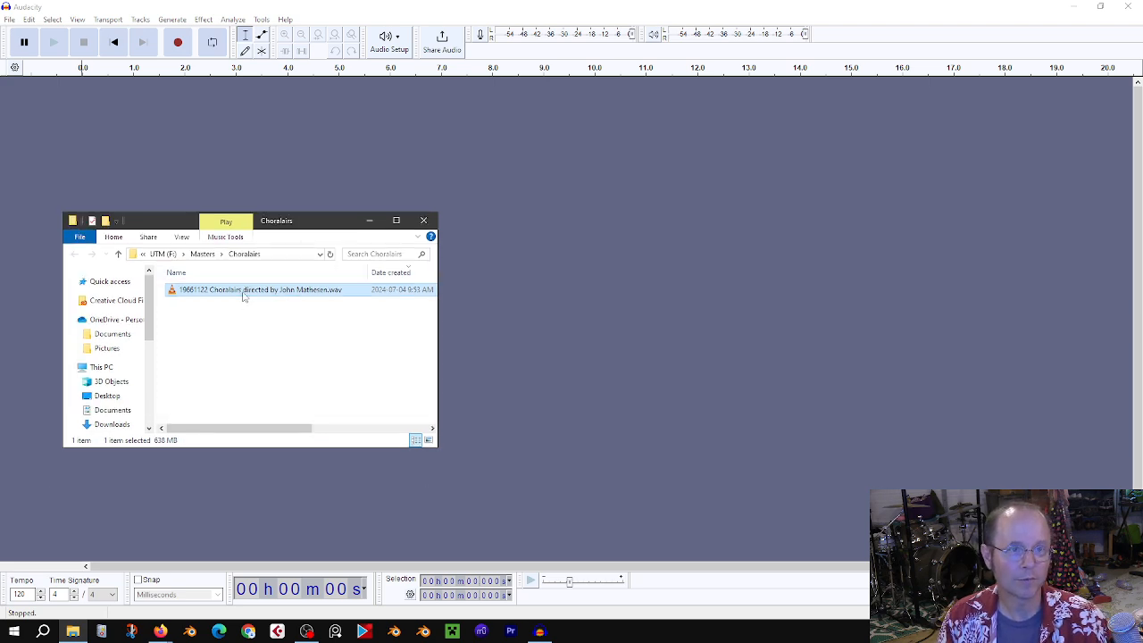
left_click_drag(243, 297, 549, 319)
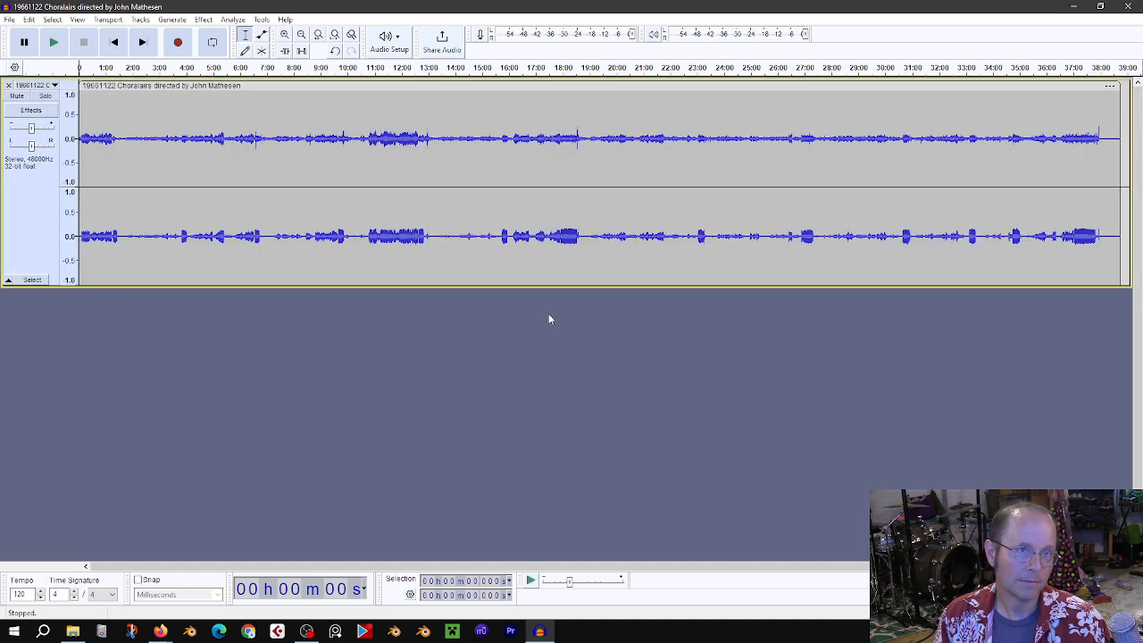
left_click(11, 22)
mouse_move(65, 177)
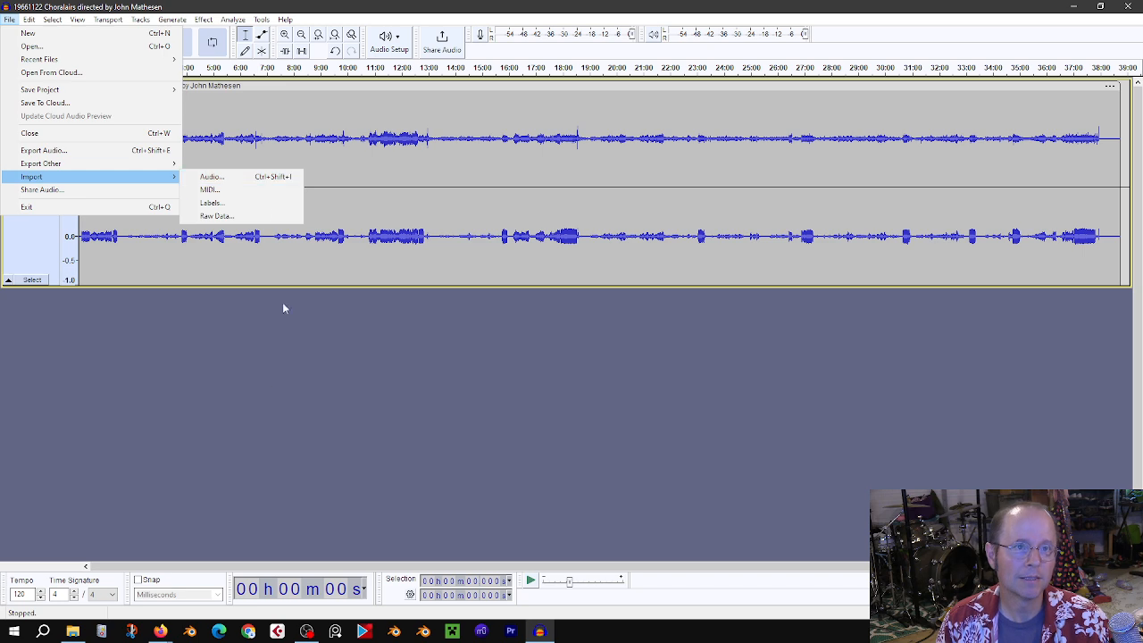
left_click(265, 382)
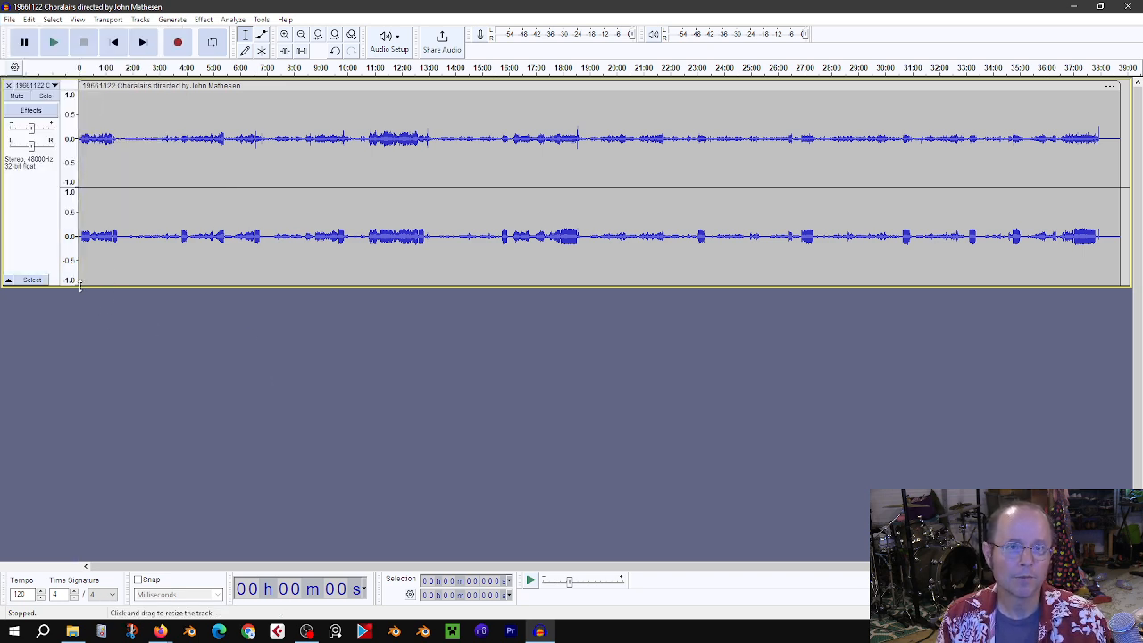
Step: Enlarge the audio track's height to fill more of the window
left_click_drag(79, 284, 154, 340)
left_click(145, 337)
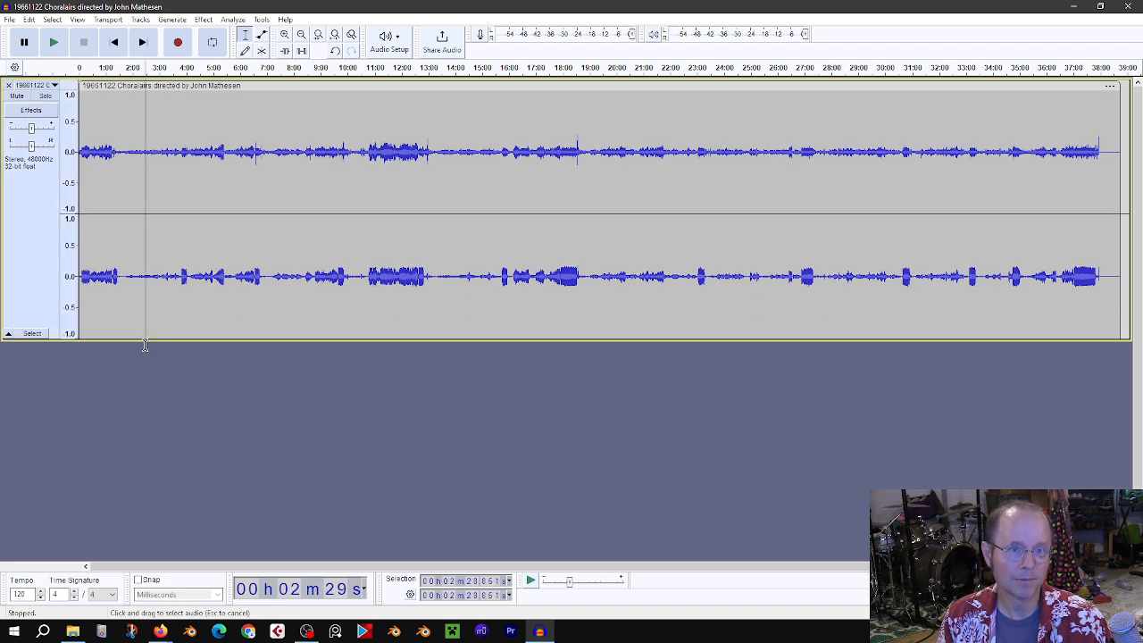
left_click_drag(143, 343, 159, 438)
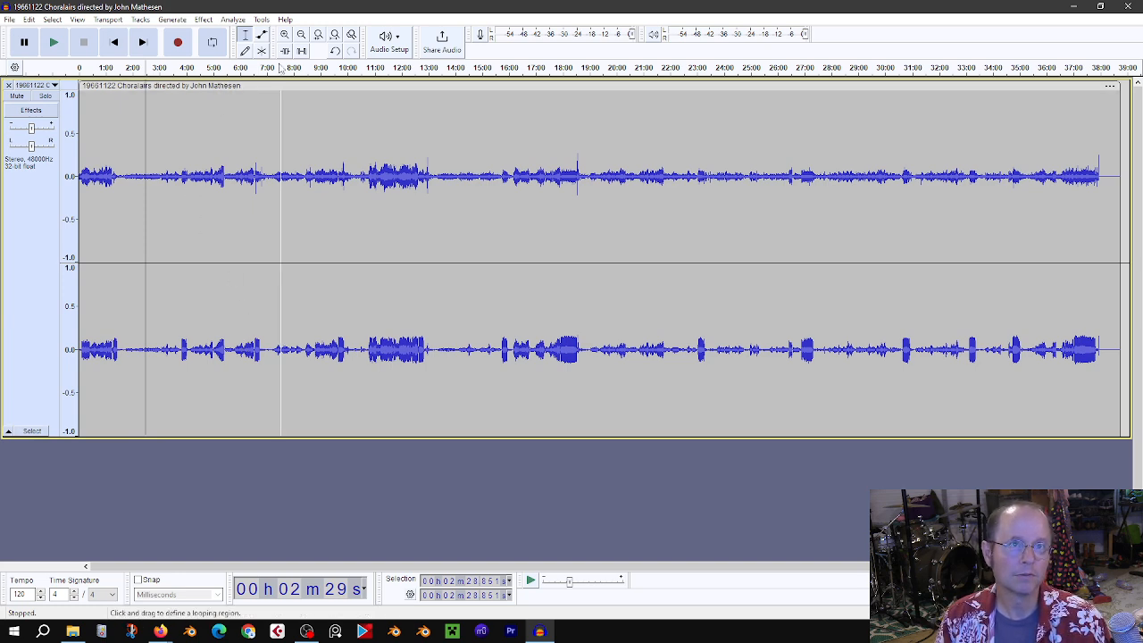
Step: Examine the waveform by placing the cursor at various points along the track
left_click(172, 181)
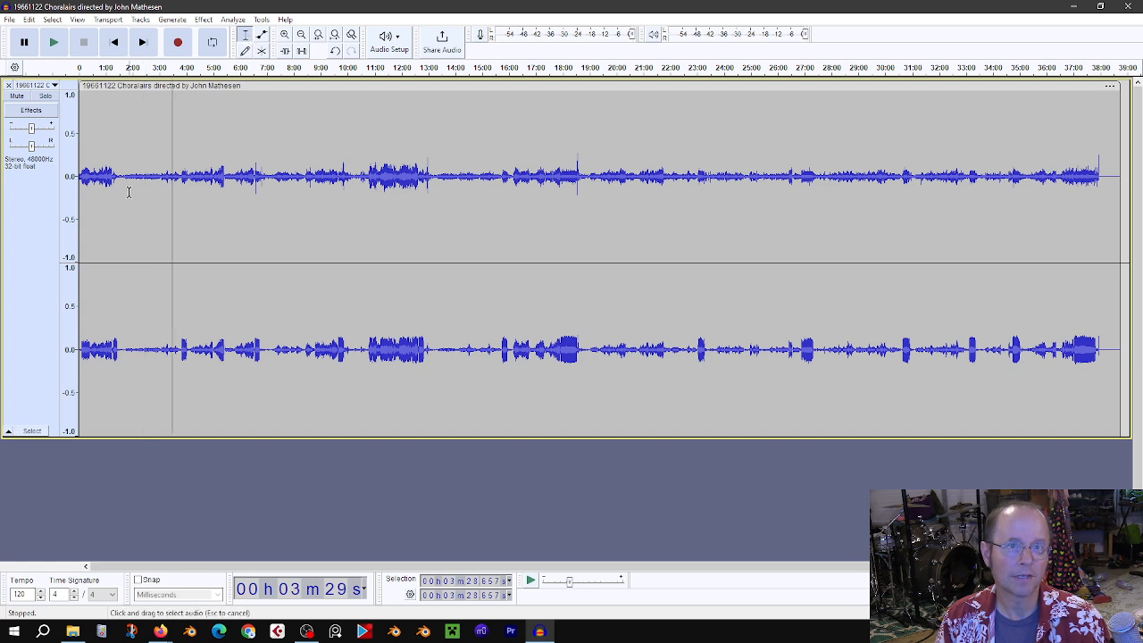
left_click(128, 187)
left_click(280, 215)
left_click(370, 214)
left_click(471, 209)
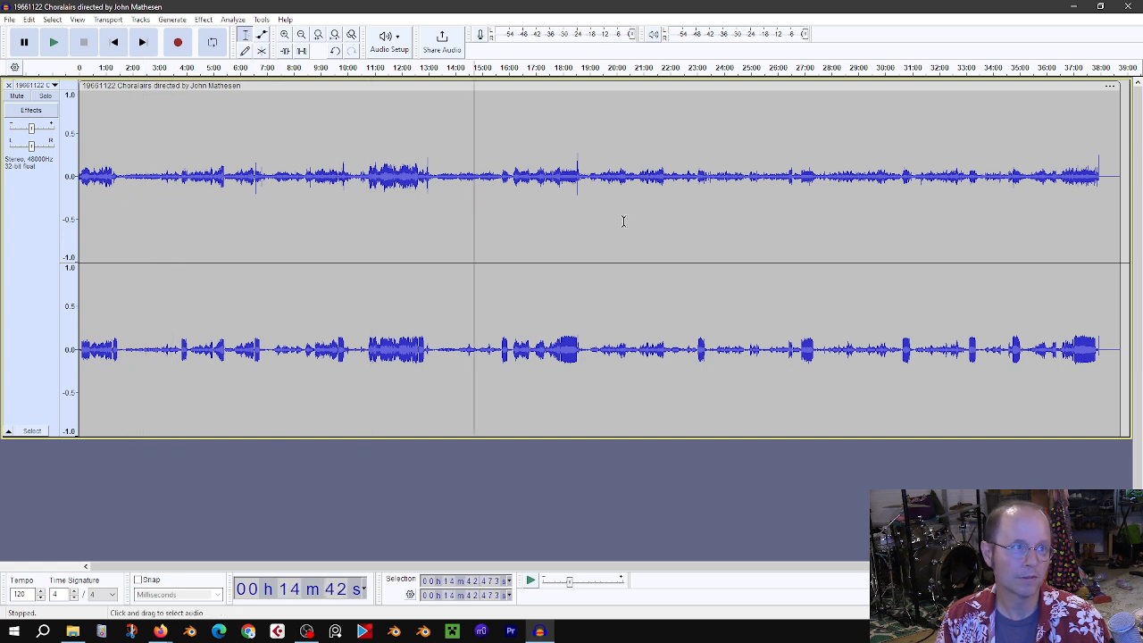
left_click(623, 220)
left_click(742, 230)
left_click(389, 221)
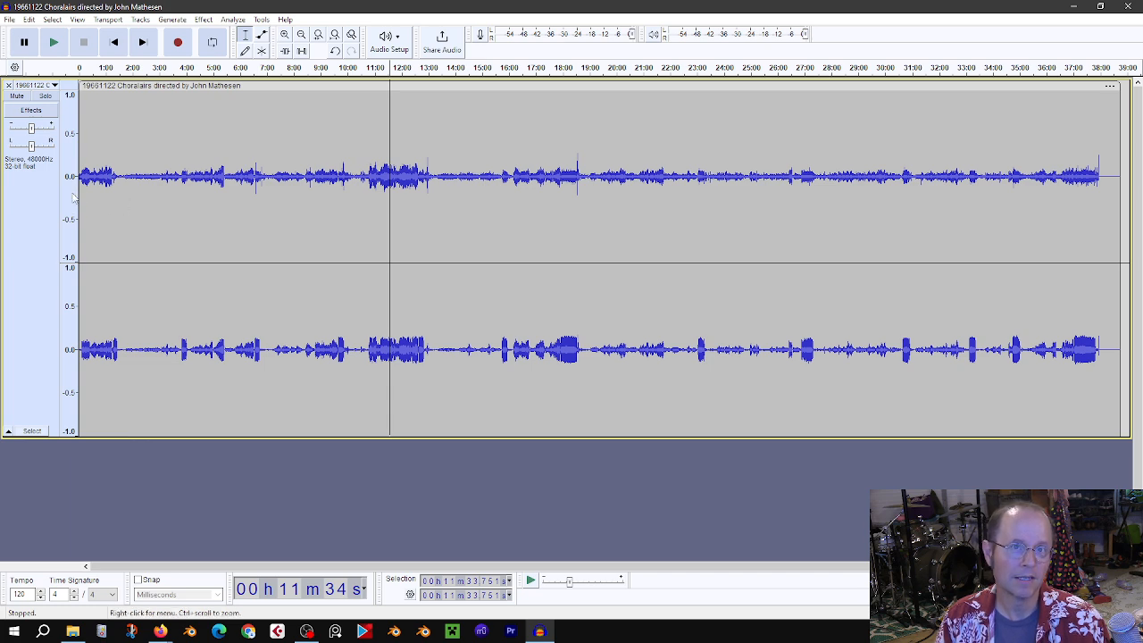
Step: Try the Logarithmic (dB) vertical scale on the track and settle on Linear (dB)
right_click(74, 196)
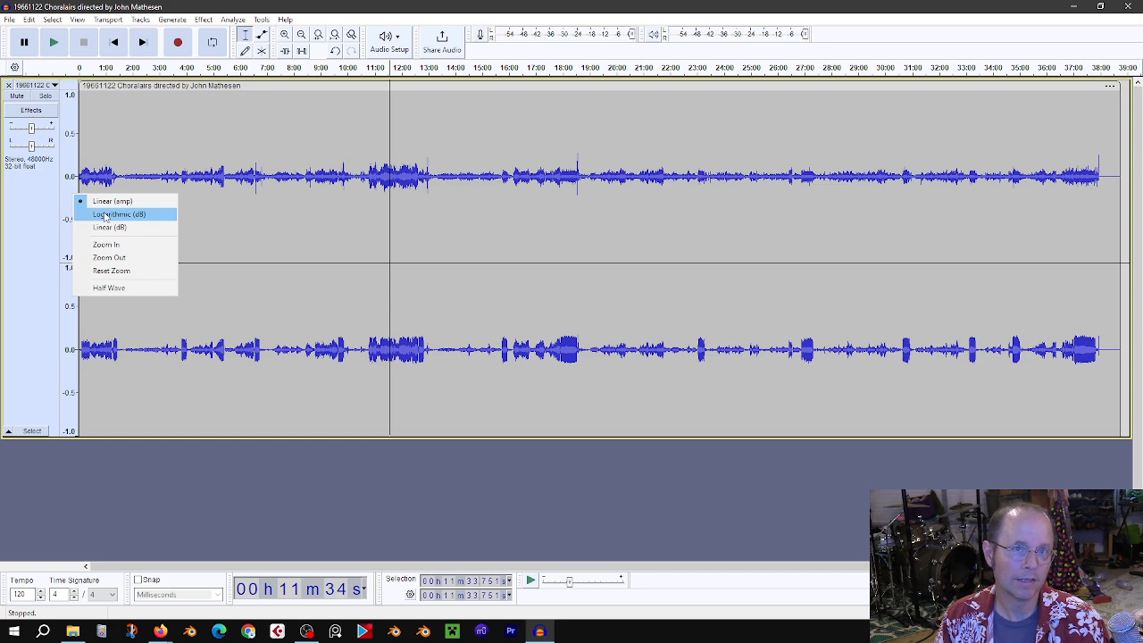
left_click(106, 215)
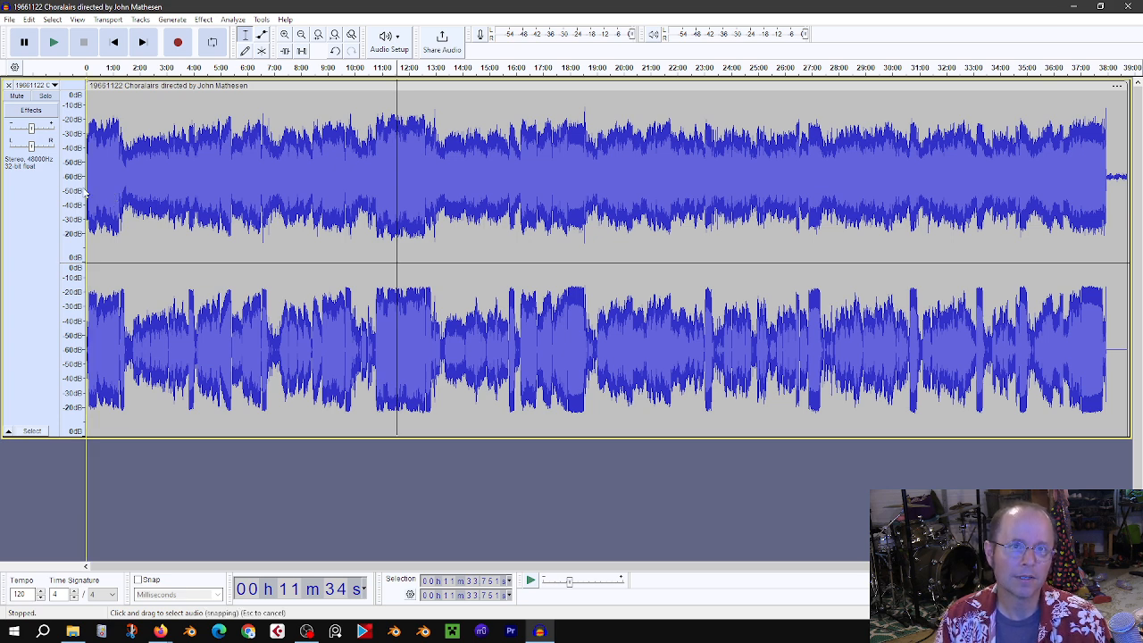
right_click(78, 197)
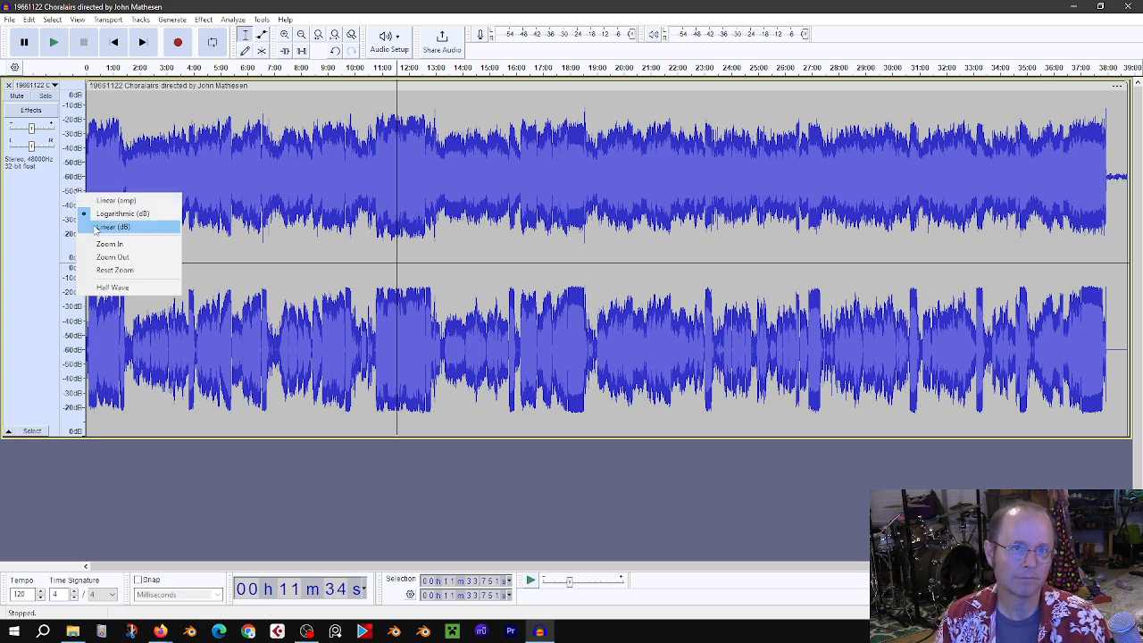
left_click(122, 214)
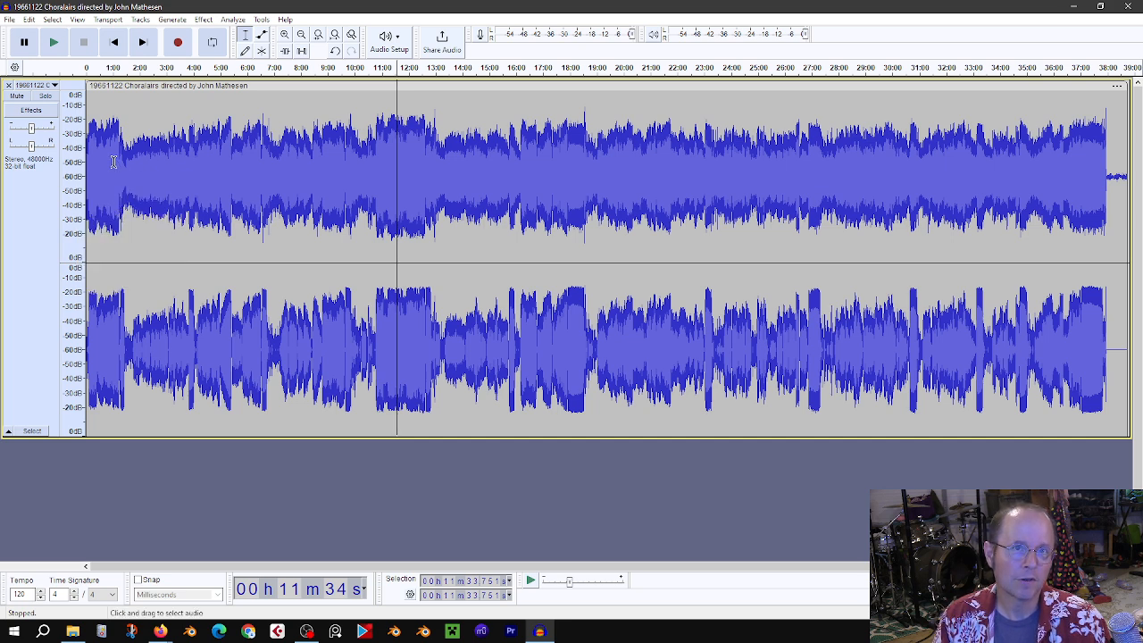
Step: Place the cursor near the 1:00 mark and briefly play the audio from there
left_click(114, 160)
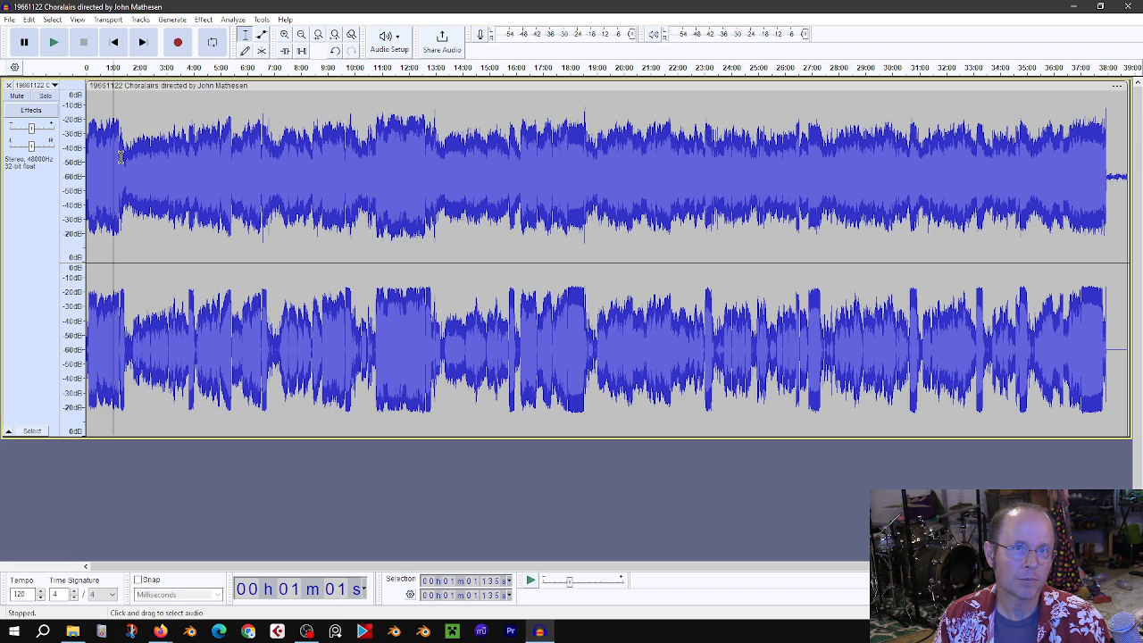
left_click(117, 162)
left_click(114, 162)
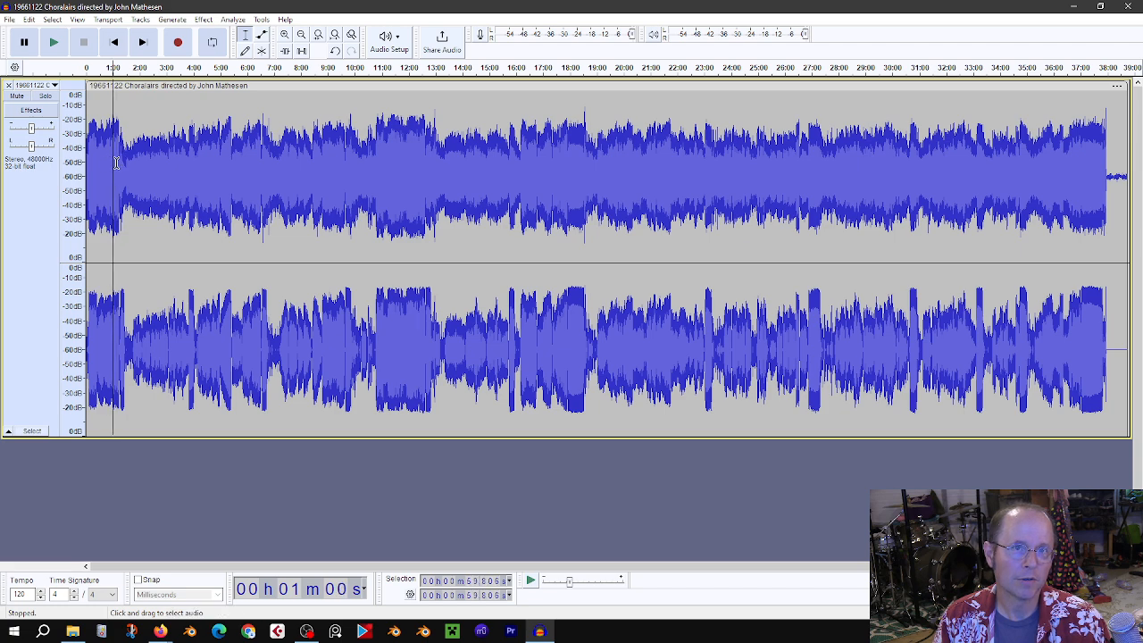
left_click(119, 163)
left_click(116, 163)
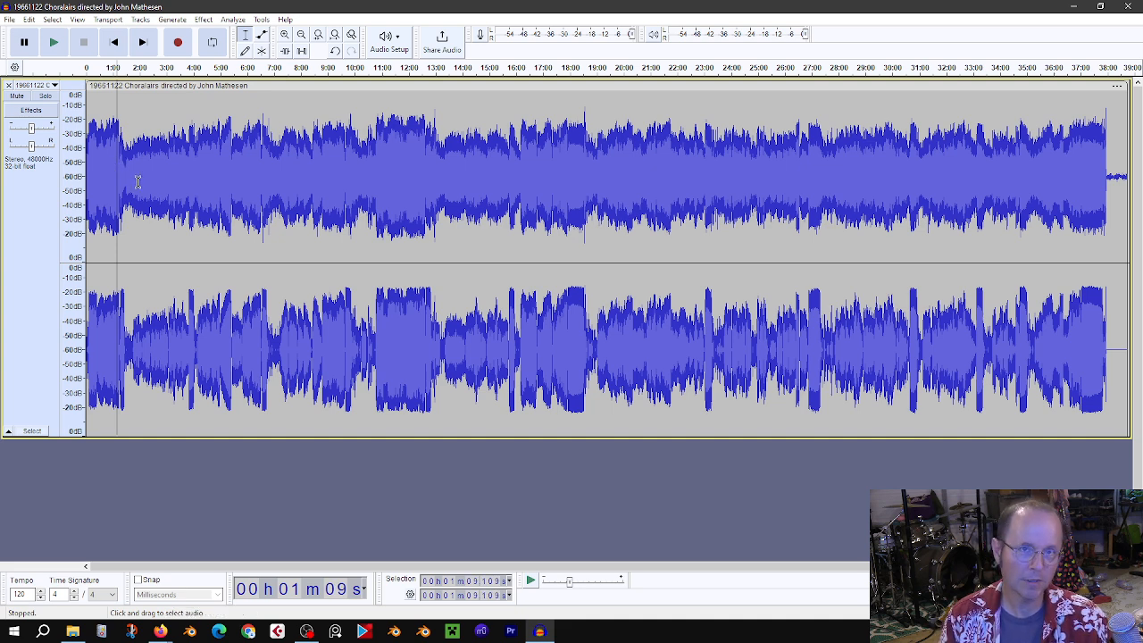
key("space")
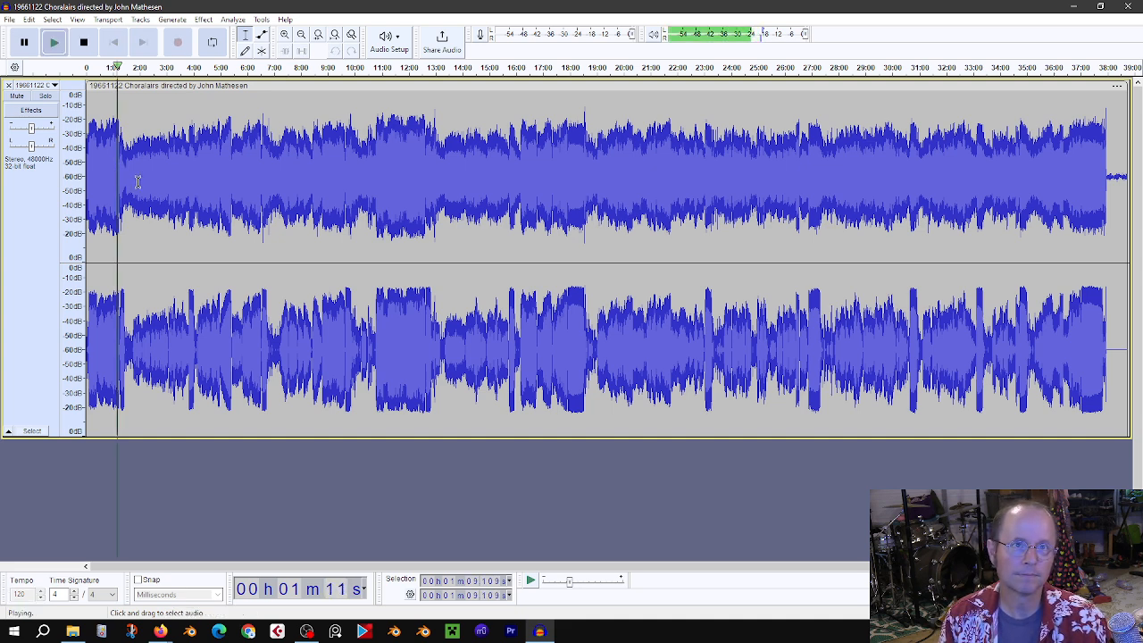
key("space")
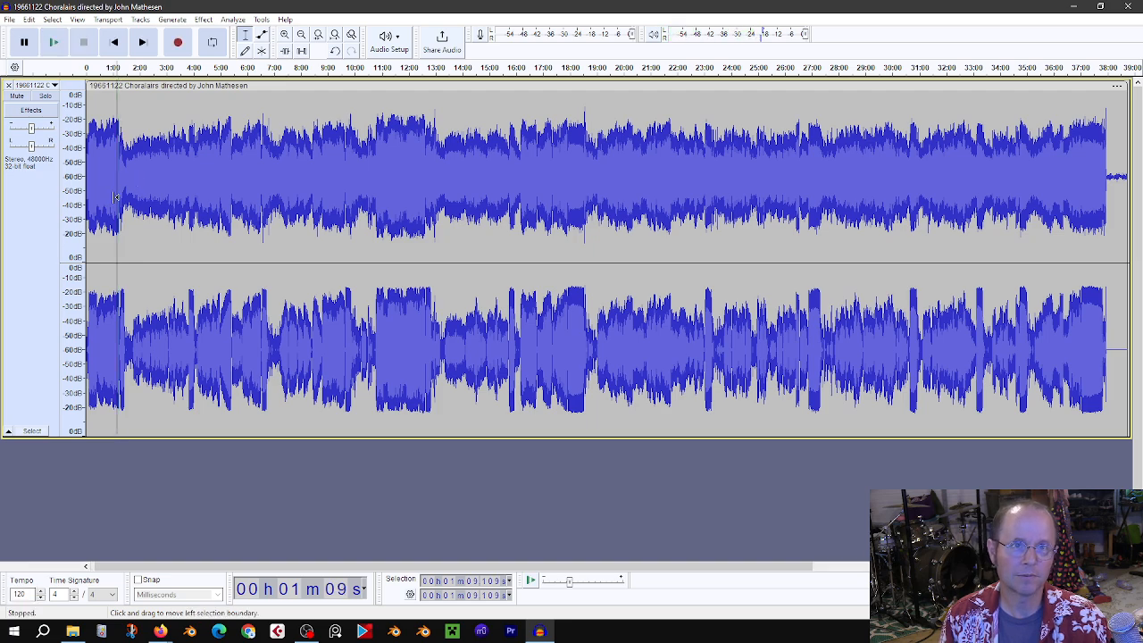
Step: Zoom in around the 1:00 mark and play the recording briefly from about 1:12
scroll(123, 194, "up", 3, "ctrl")
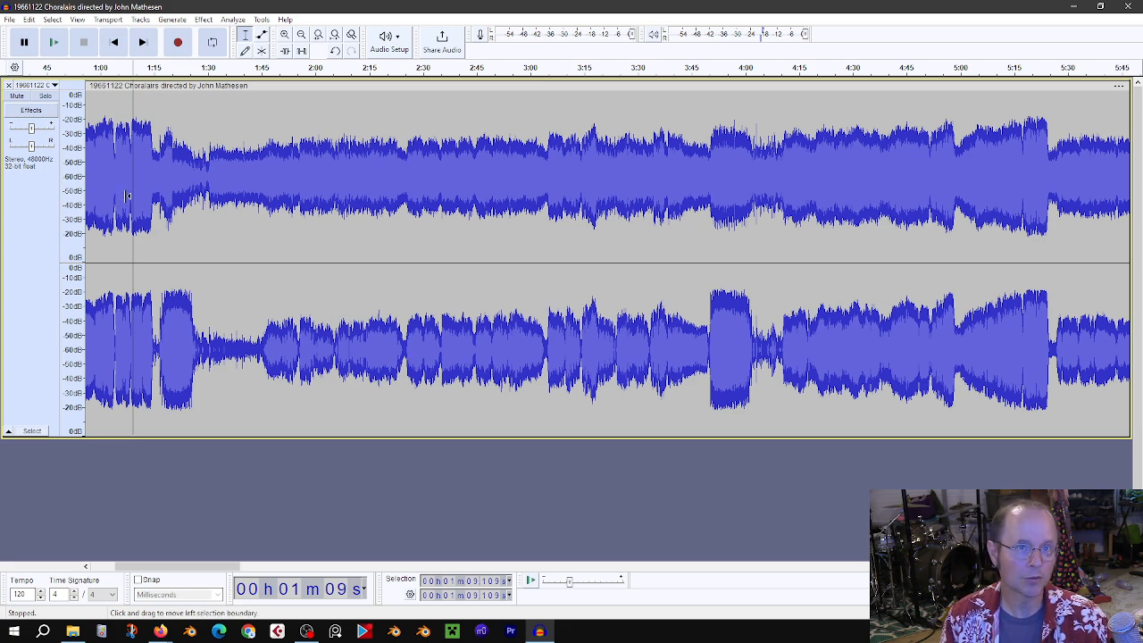
scroll(135, 194, "up", 3, "ctrl")
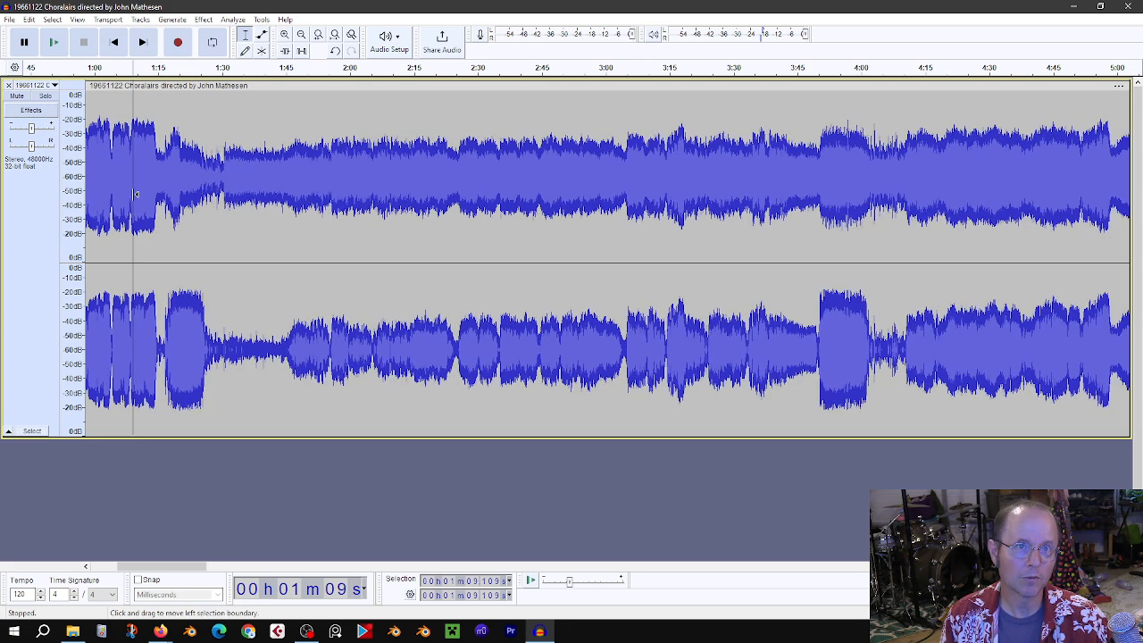
scroll(132, 195, "down", 2, "ctrl")
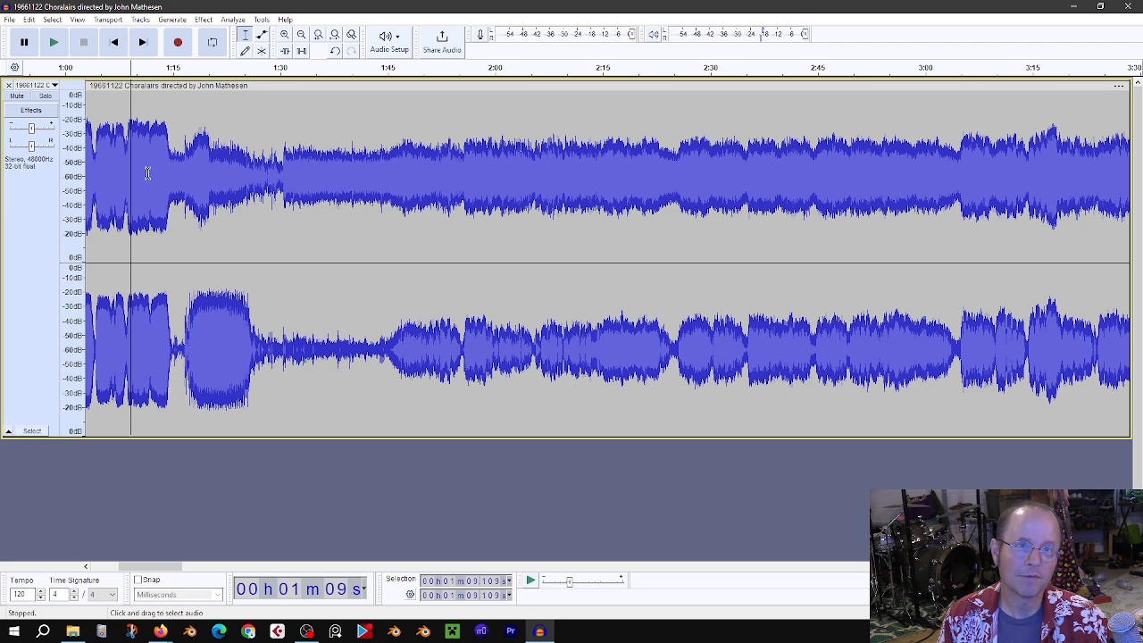
left_click(148, 174)
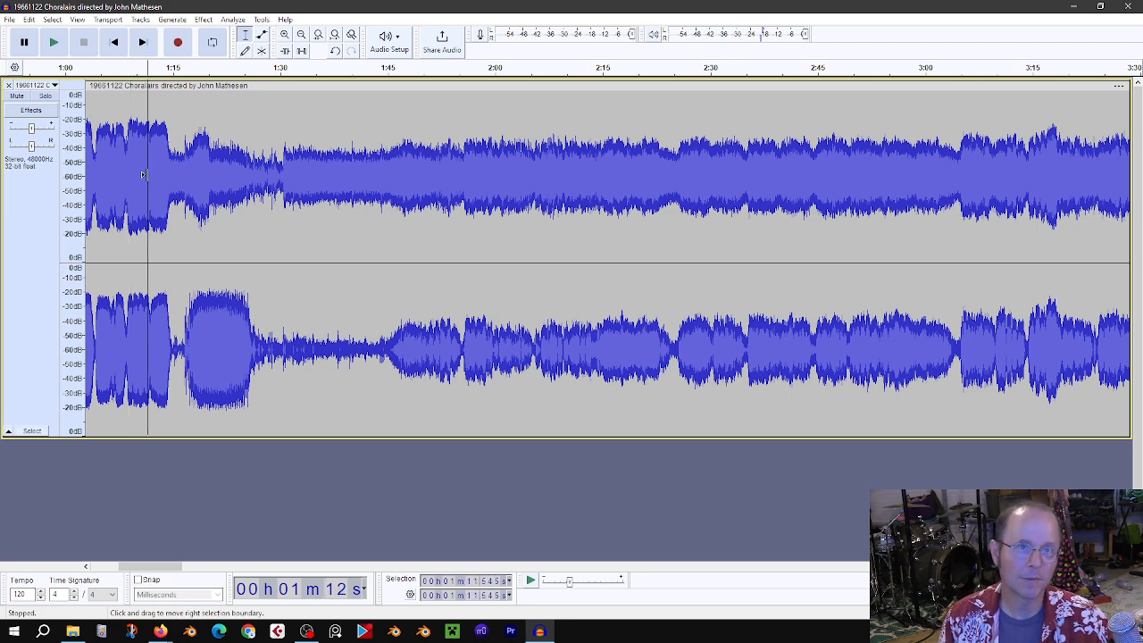
key("space")
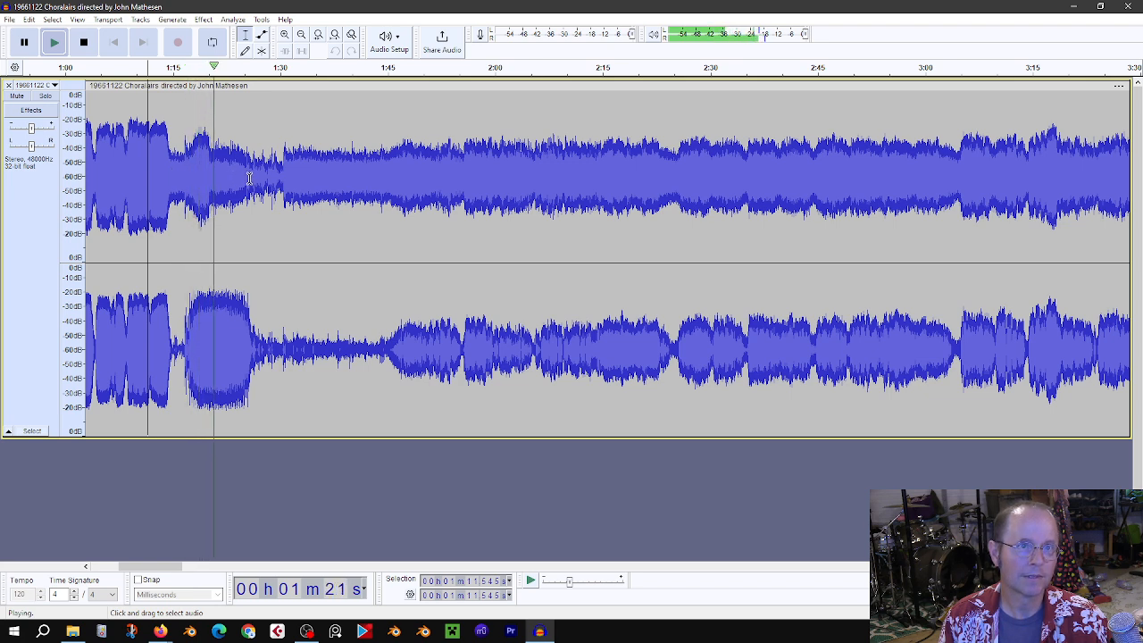
key("space")
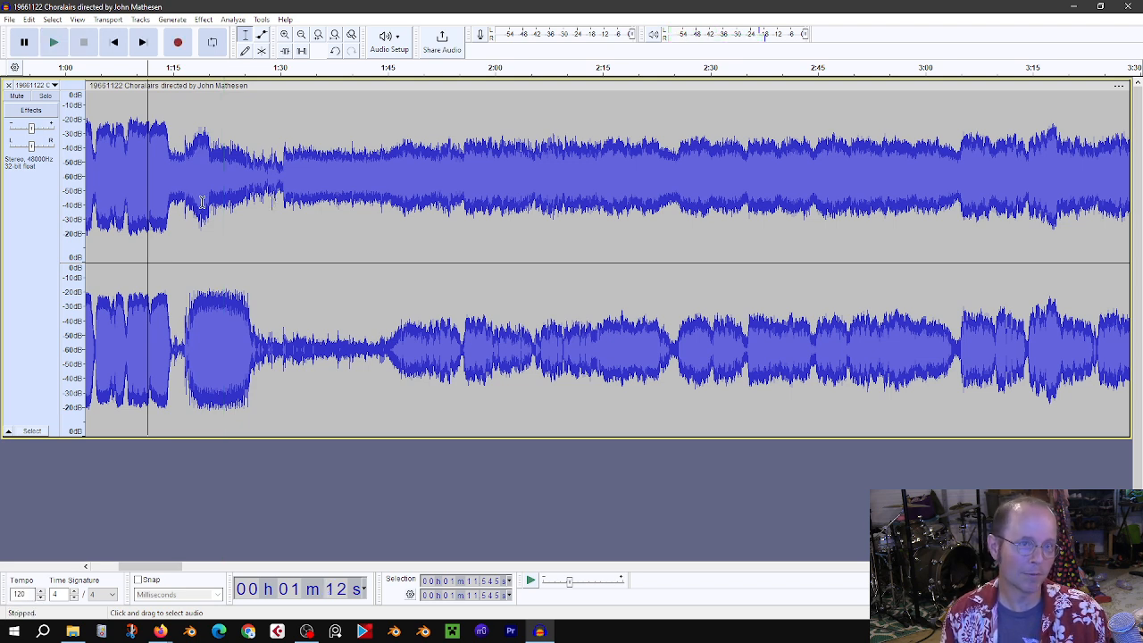
Step: Place the cursor near 1:26 and play a short stretch to find where the first song ends
left_click_drag(185, 190, 255, 193)
left_click(244, 189)
left_click(251, 187)
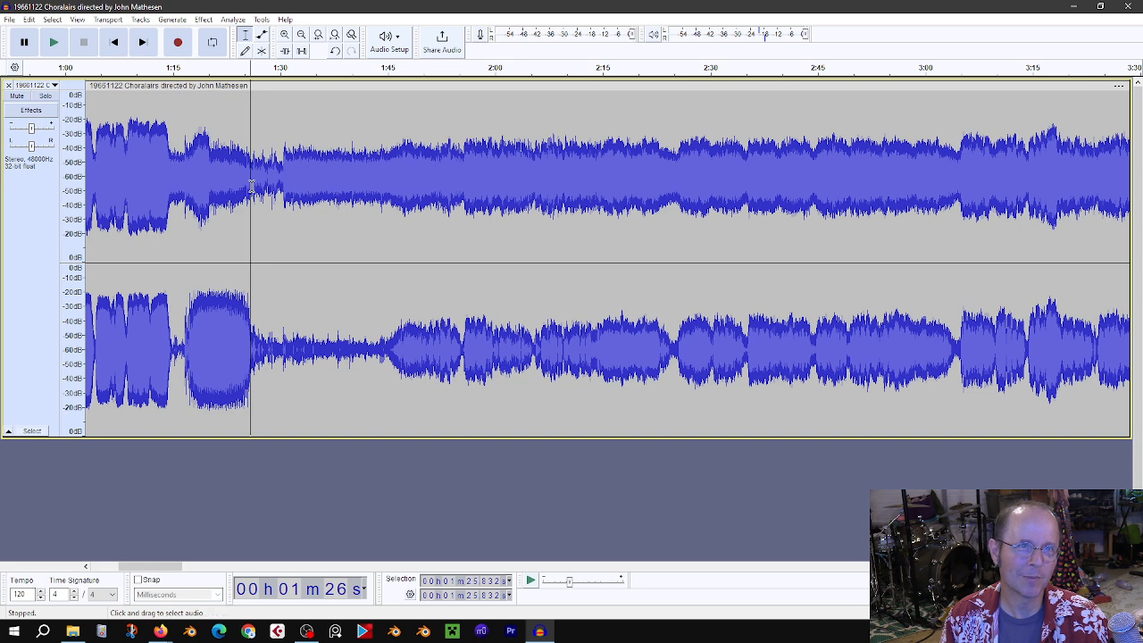
key("space")
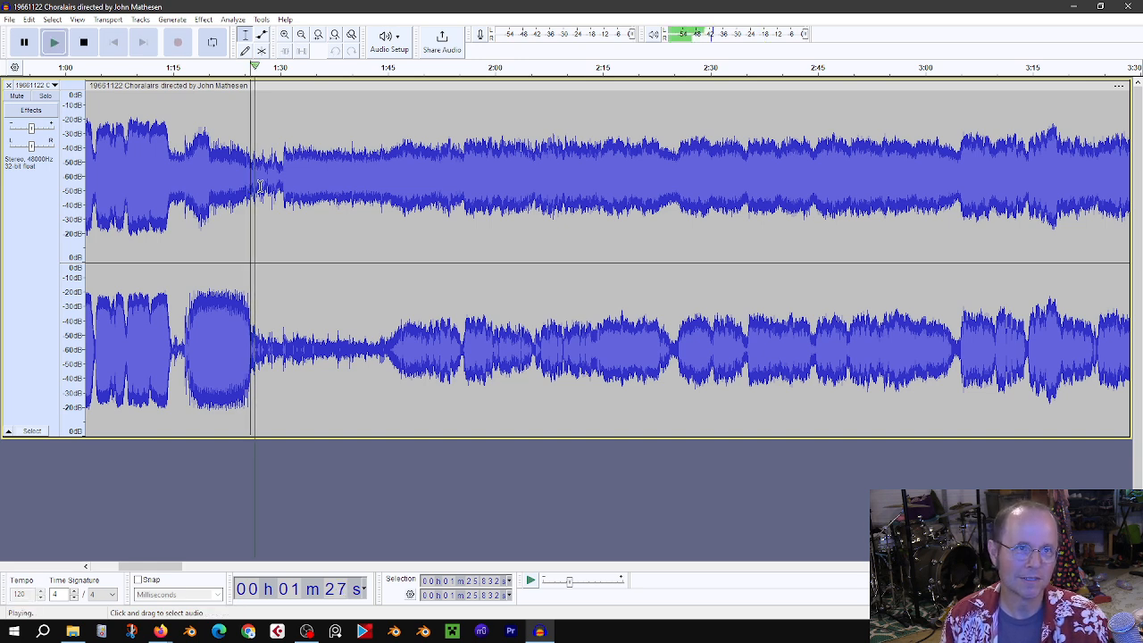
key("space")
Step: Delete all audio from about 1:27 to the end of the recording
left_click(261, 186)
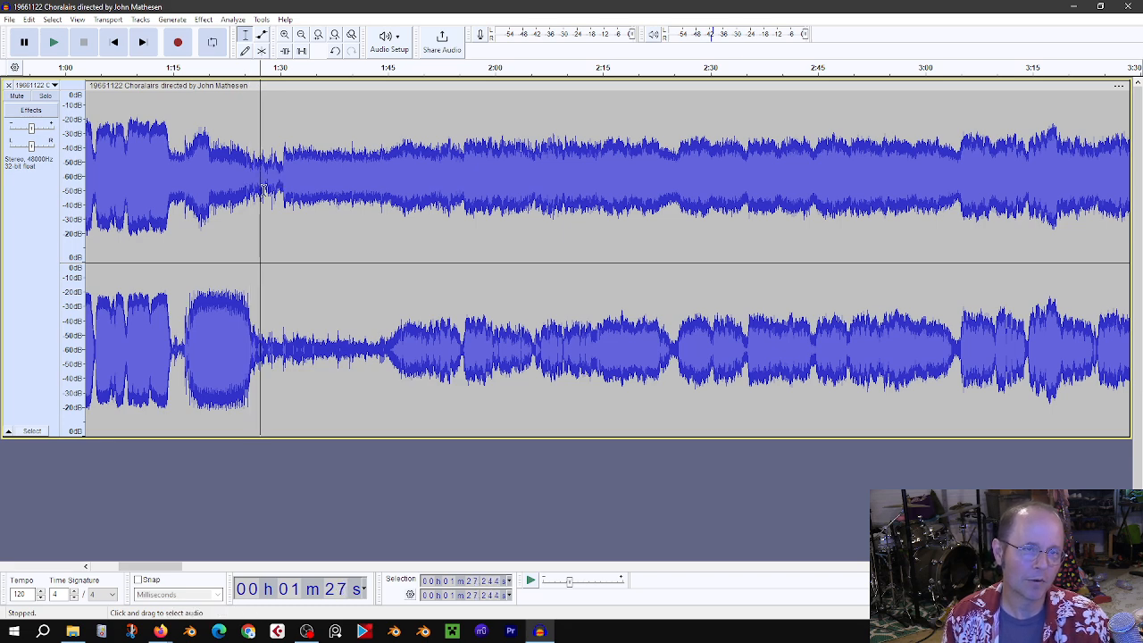
scroll(261, 190, "down", 6, "ctrl")
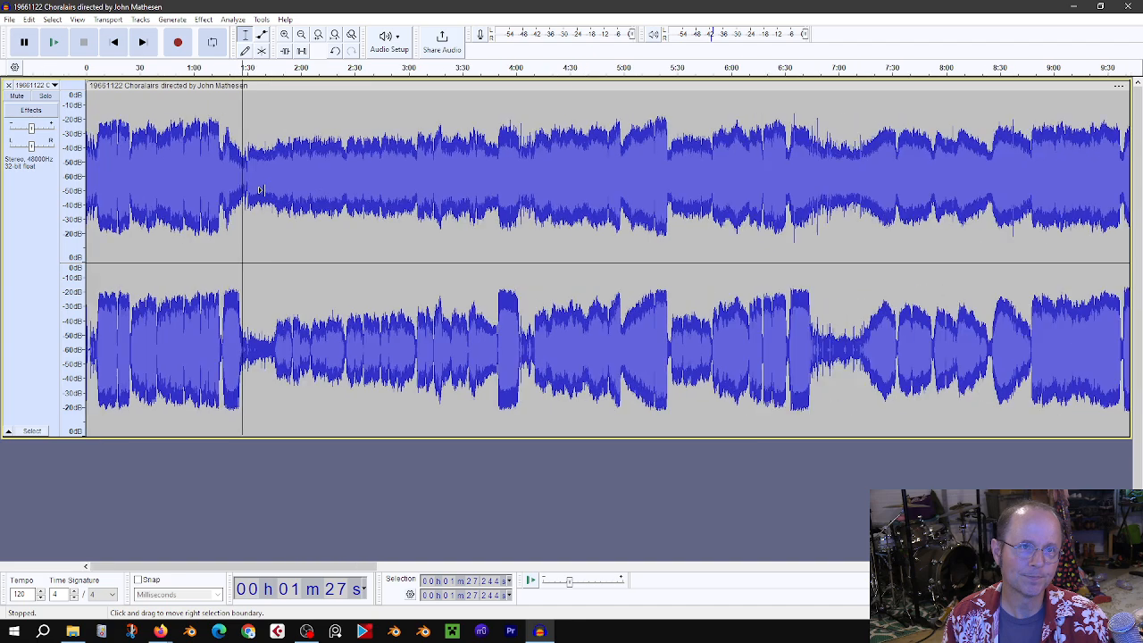
scroll(261, 190, "down", 2, "ctrl")
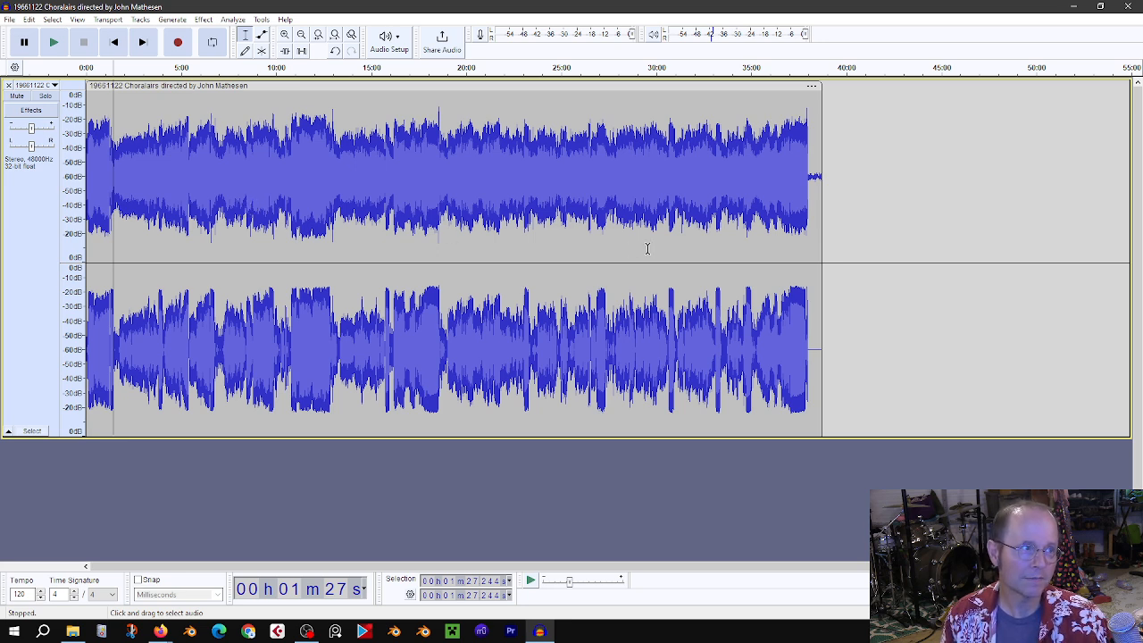
left_click(831, 218, "shift")
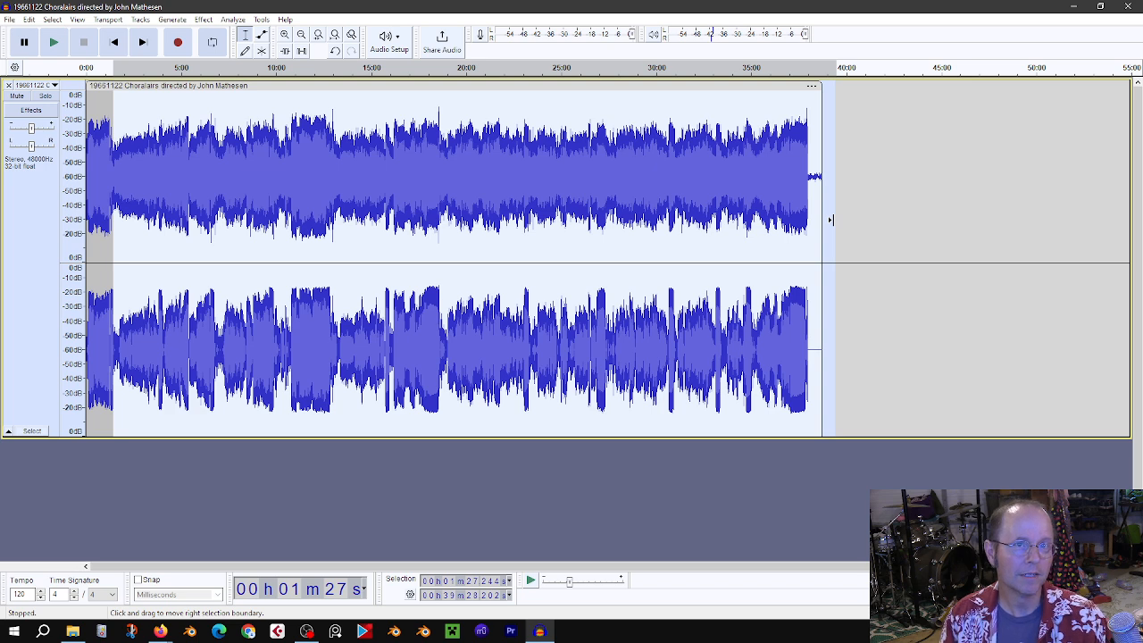
key("Delete")
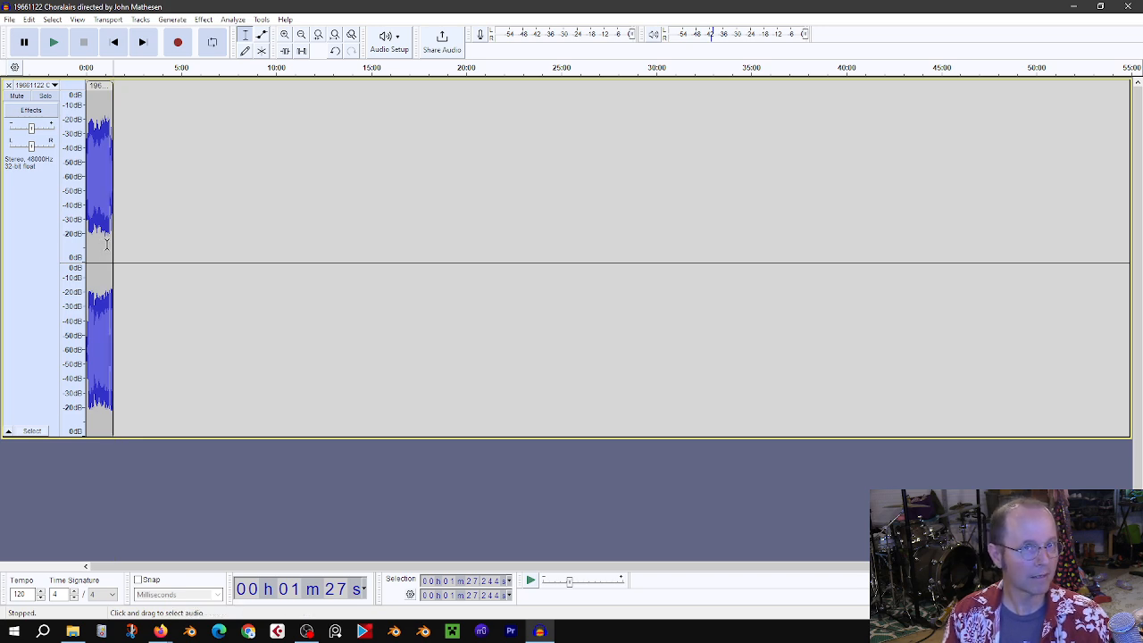
Step: Zoom in on the trimmed clip and play its ending from about 1:16
scroll(106, 242, "up", 4, "ctrl")
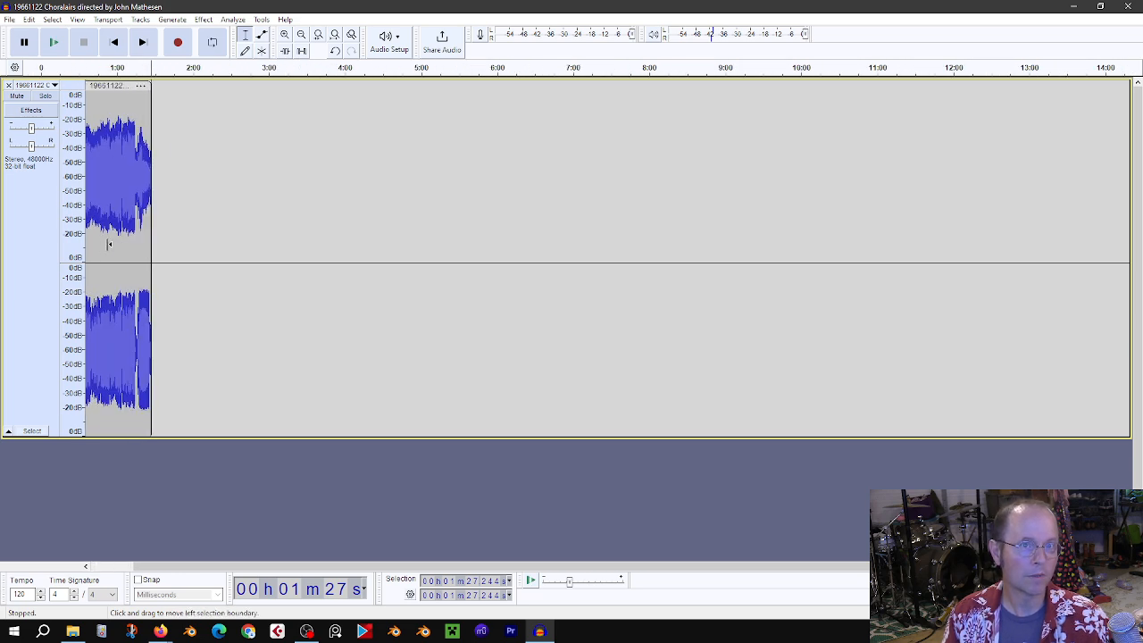
scroll(123, 242, "up", 2, "ctrl")
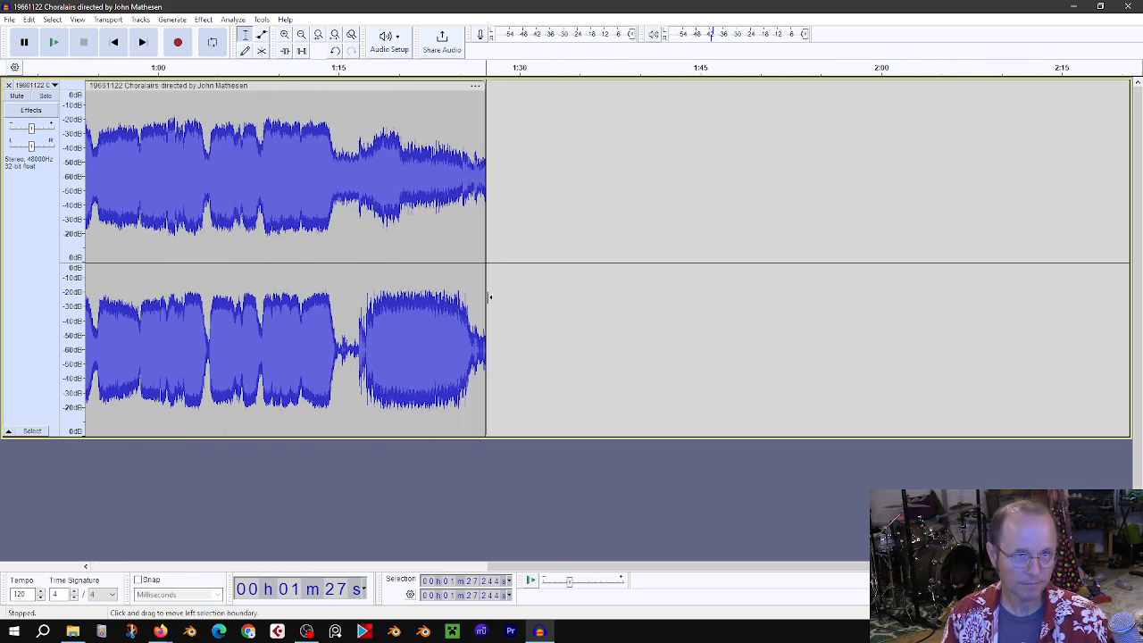
scroll(549, 283, "down", 1, "ctrl")
scroll(528, 243, "down", 3, "ctrl")
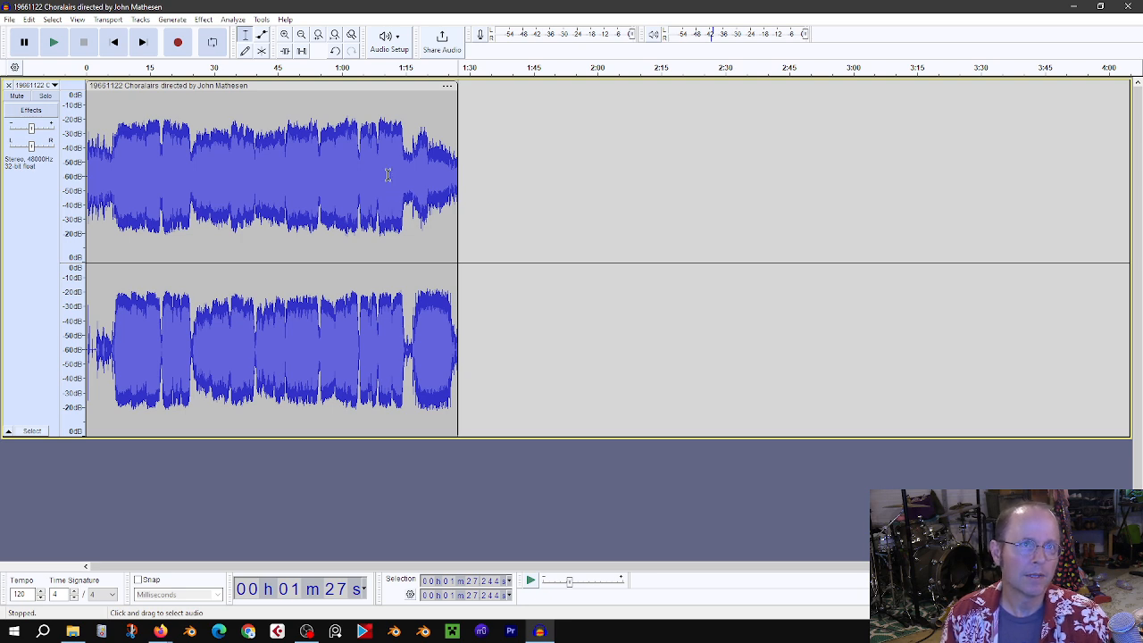
left_click(246, 41)
left_click(407, 163)
key("space")
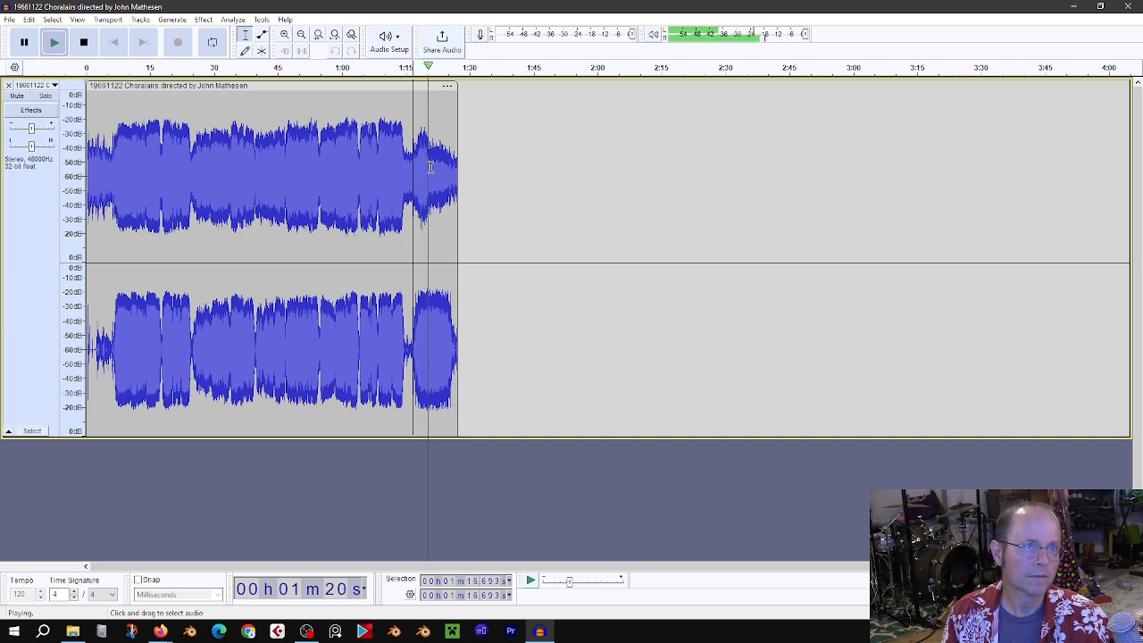
key("space")
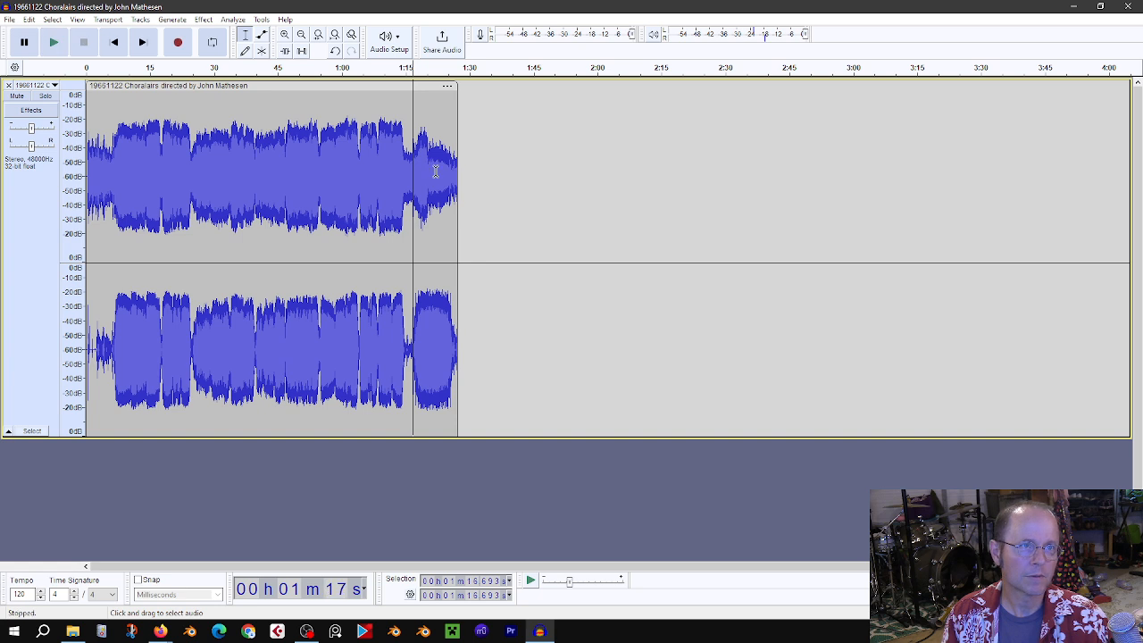
Step: Return to the start of the track and play the beginning briefly
left_click(100, 175)
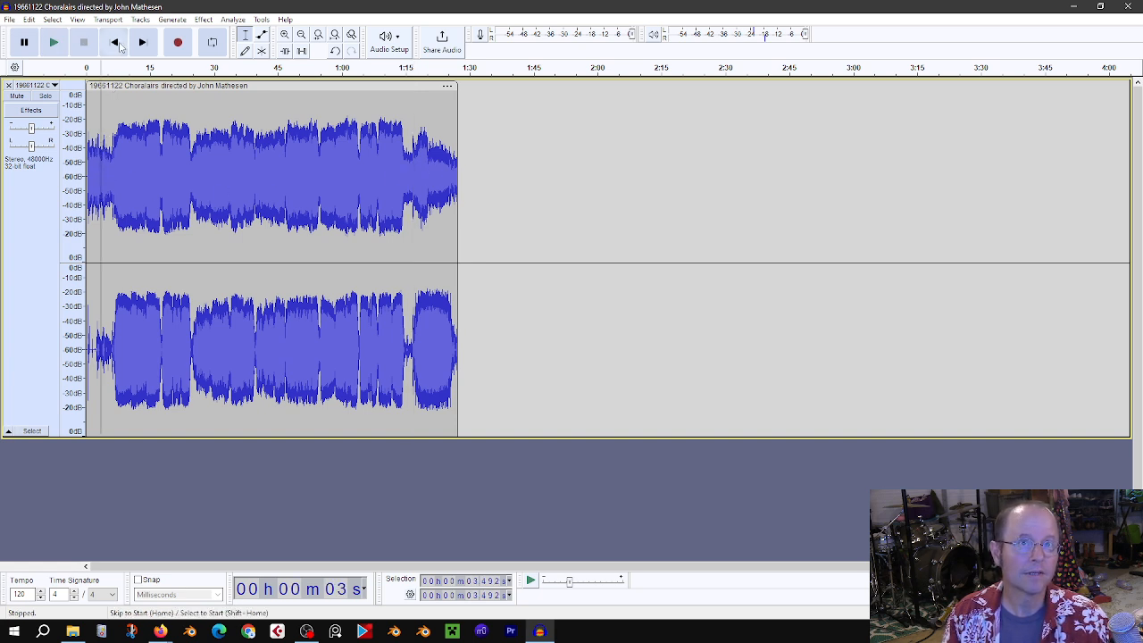
left_click(120, 45)
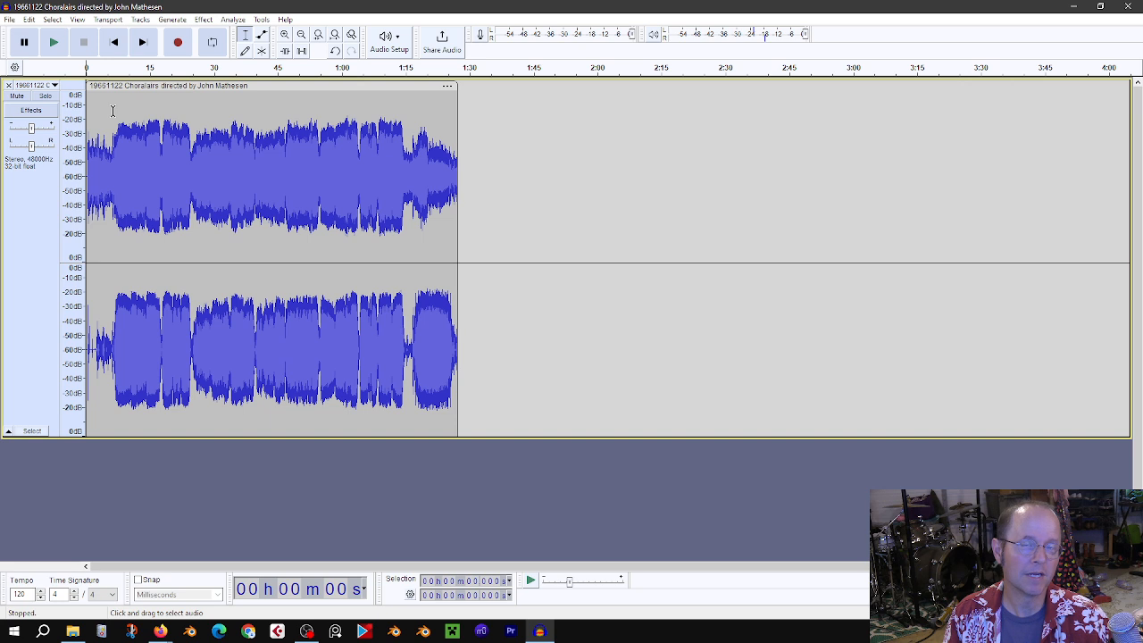
key("space")
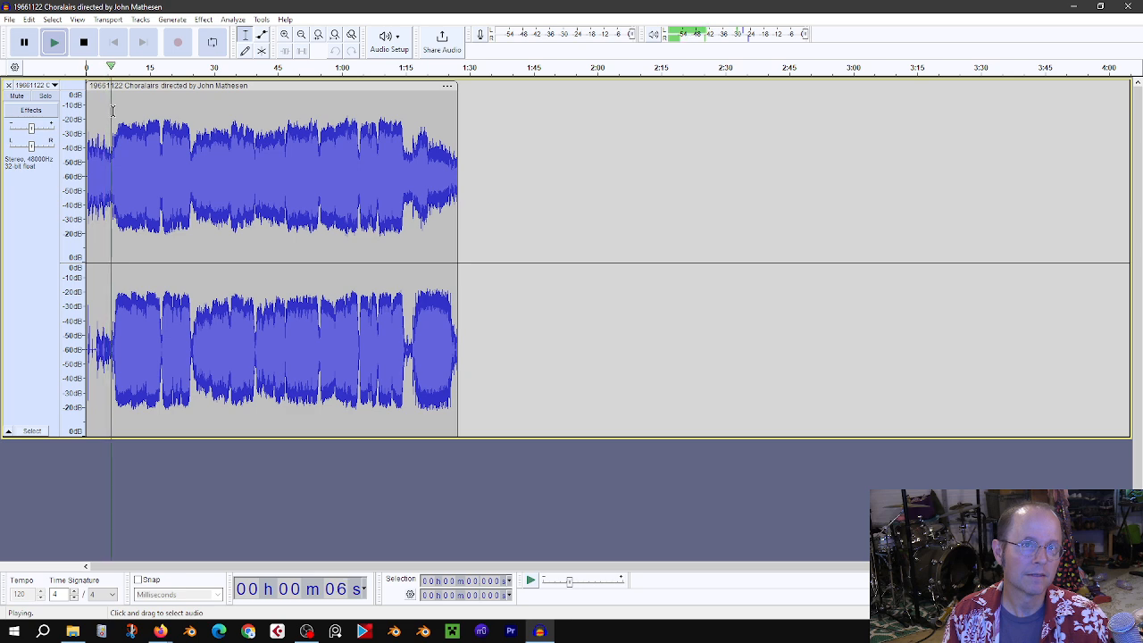
key("space")
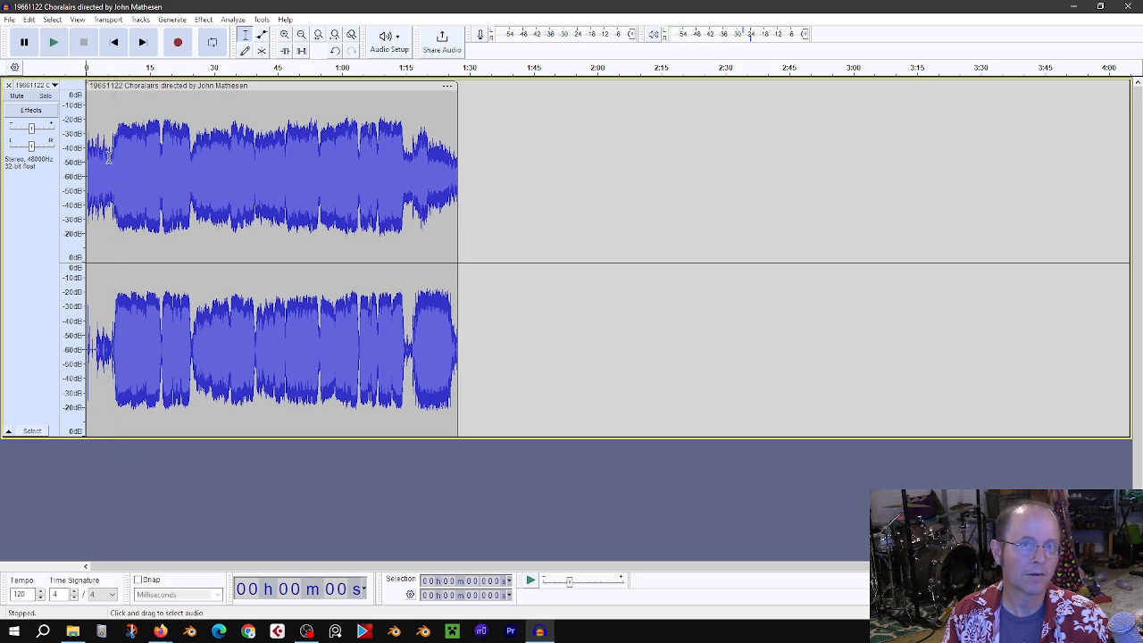
Step: Delete the first 4 seconds of the recording and play the new beginning
left_click_drag(103, 164, 76, 164)
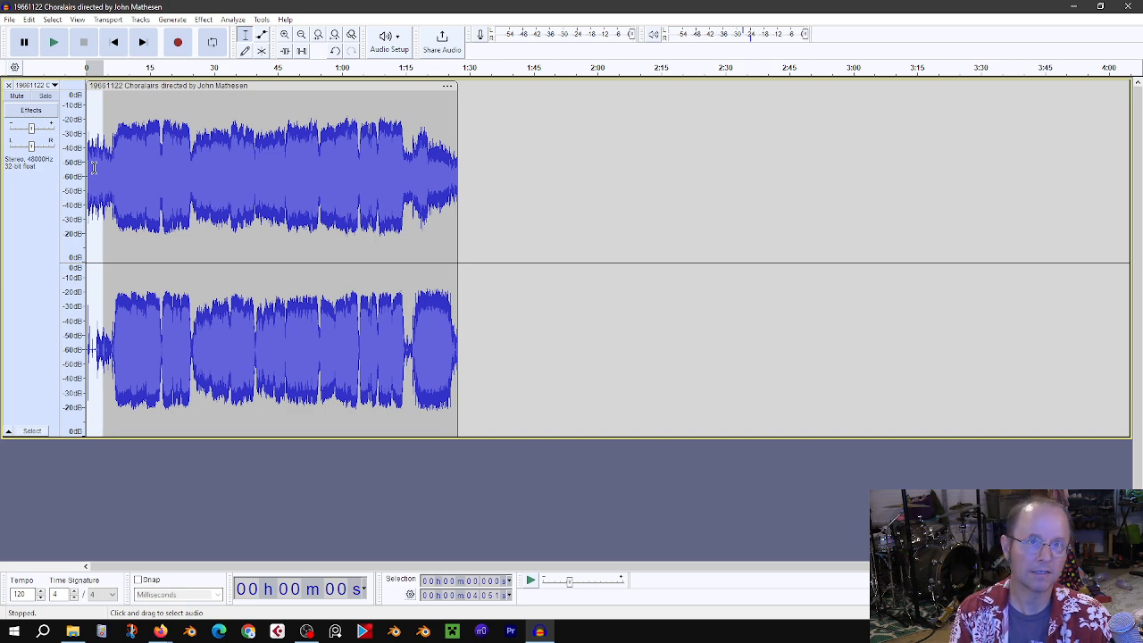
key("Delete")
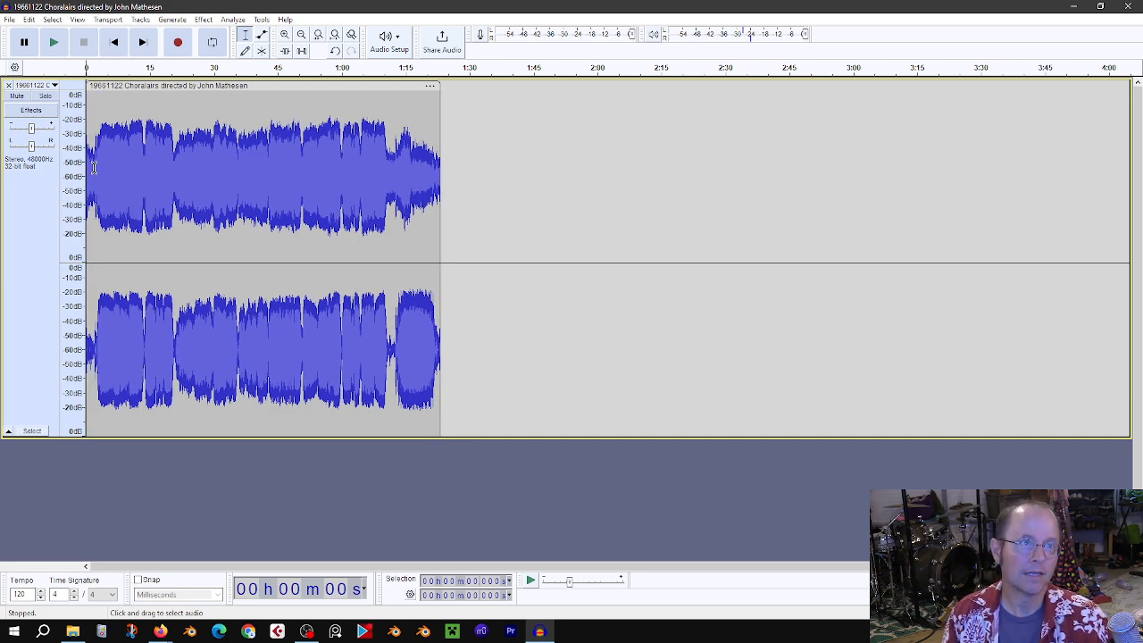
key("space")
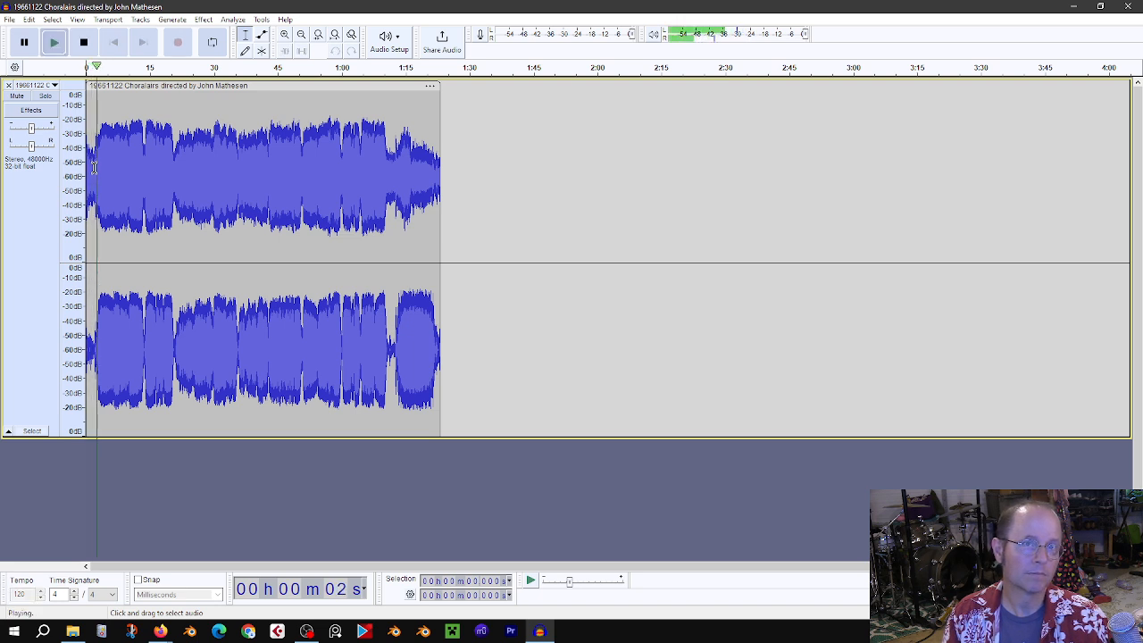
key("space")
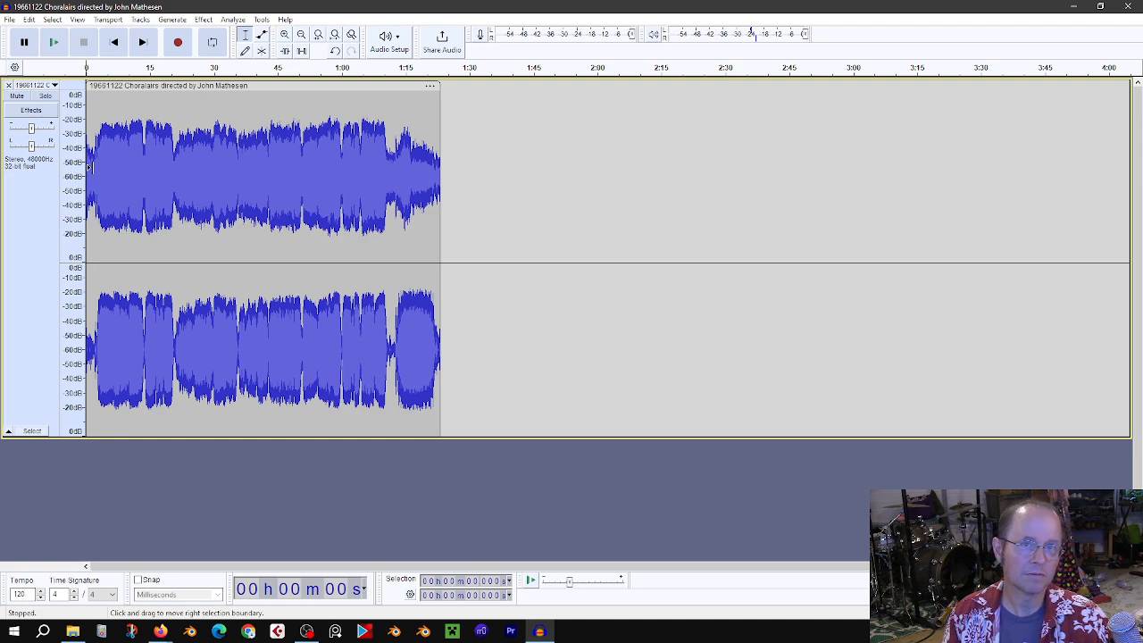
Step: Zoom in on the opening, audition it from about 0:01.6, and delete the first 1.3 seconds
scroll(107, 168, "up", 3, "ctrl")
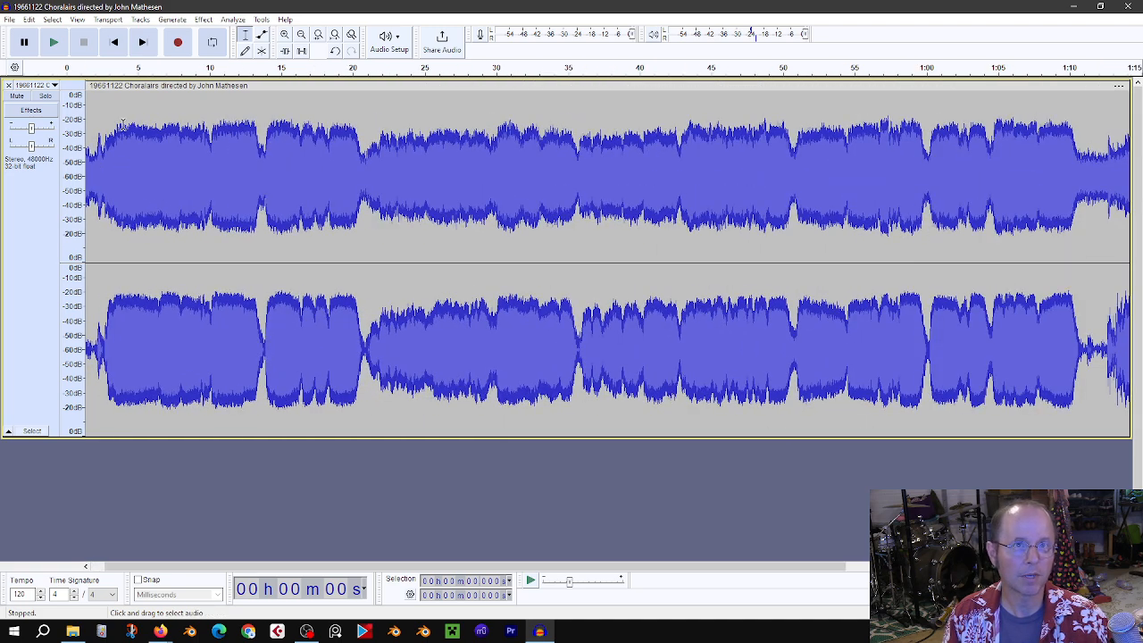
scroll(121, 168, "left", 1)
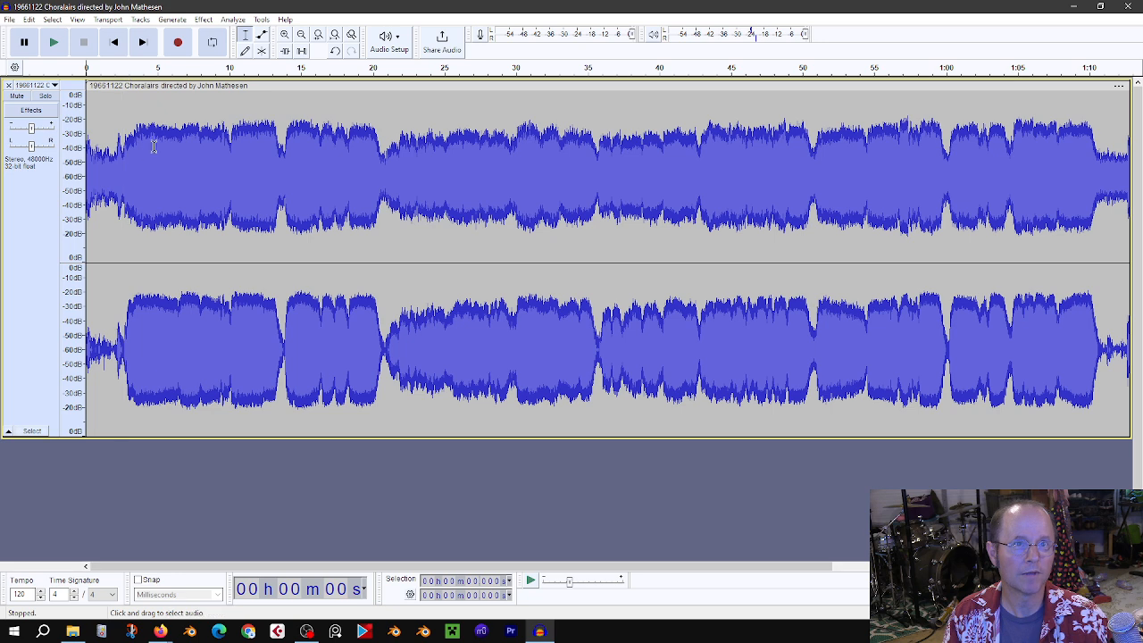
left_click(109, 166)
key("space")
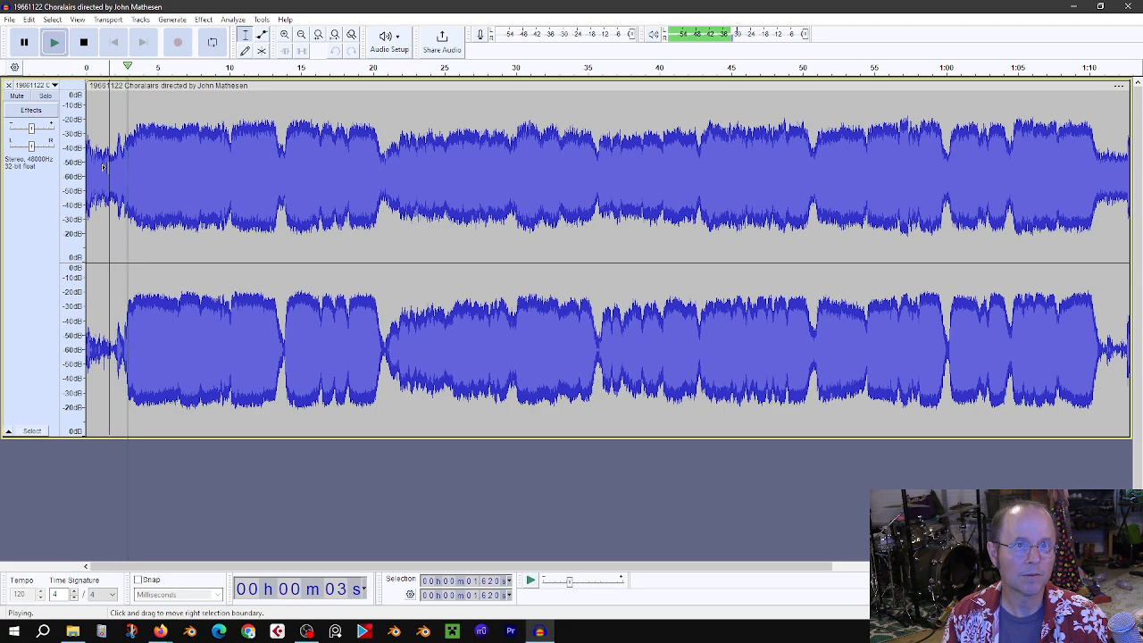
key("space")
left_click_drag(106, 170, 70, 185)
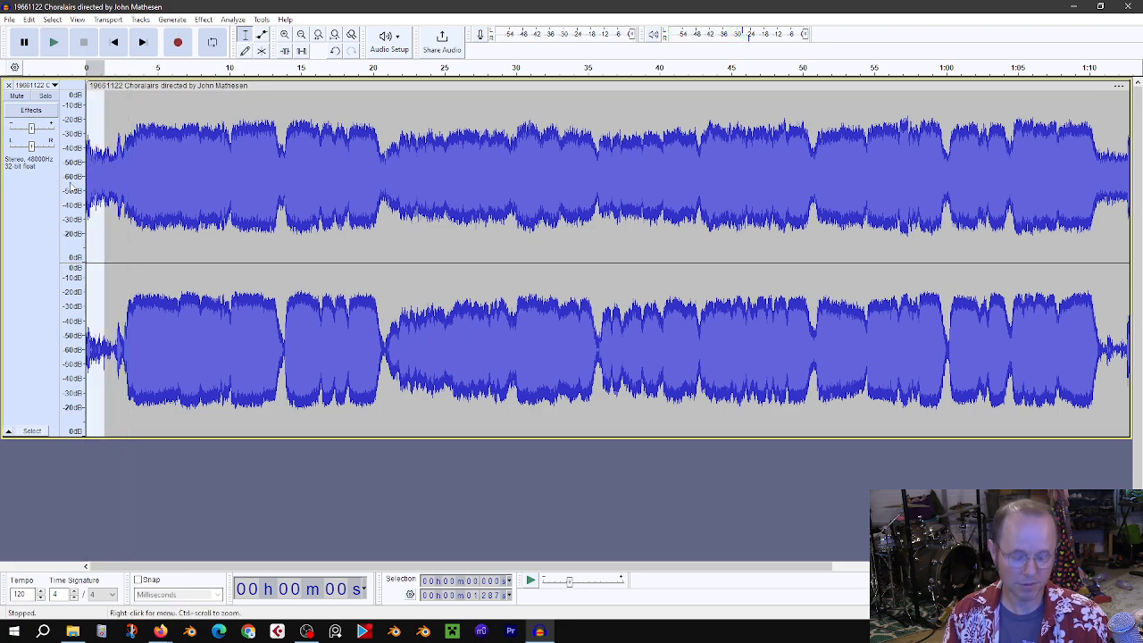
key("Delete")
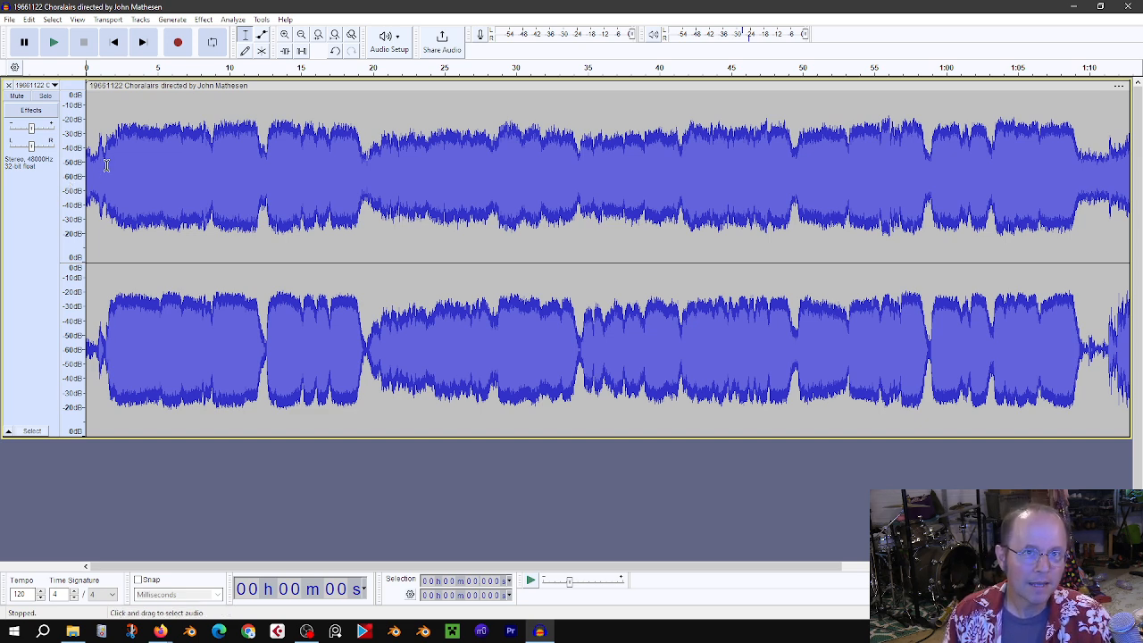
Step: Play the track from about 0:01.5 to audition the opening
left_click(106, 165)
key("space")
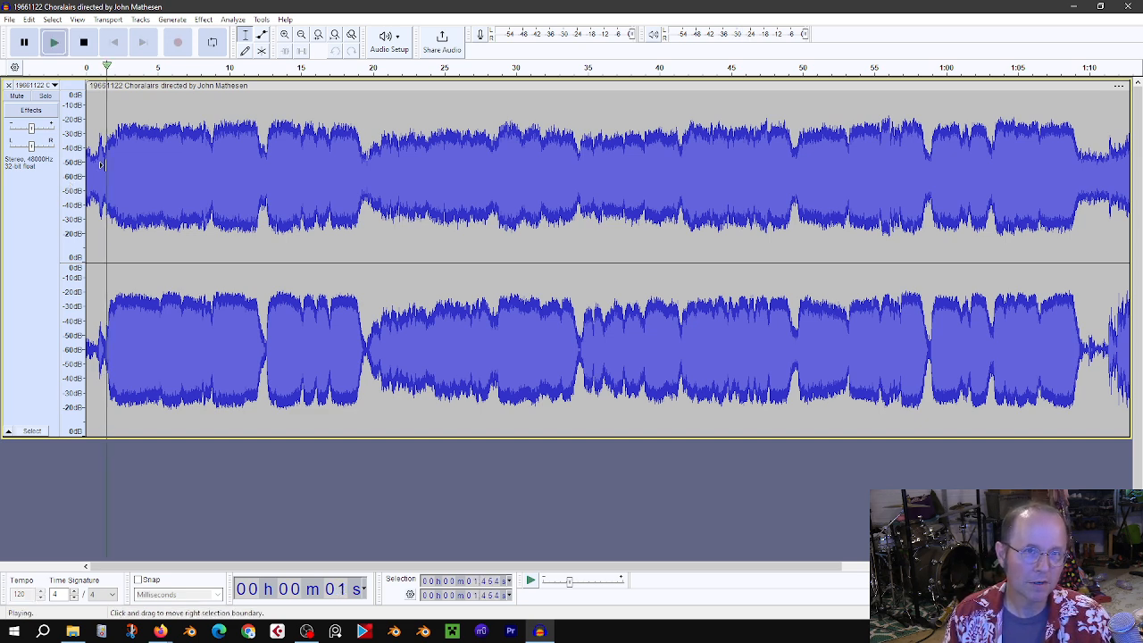
key("space")
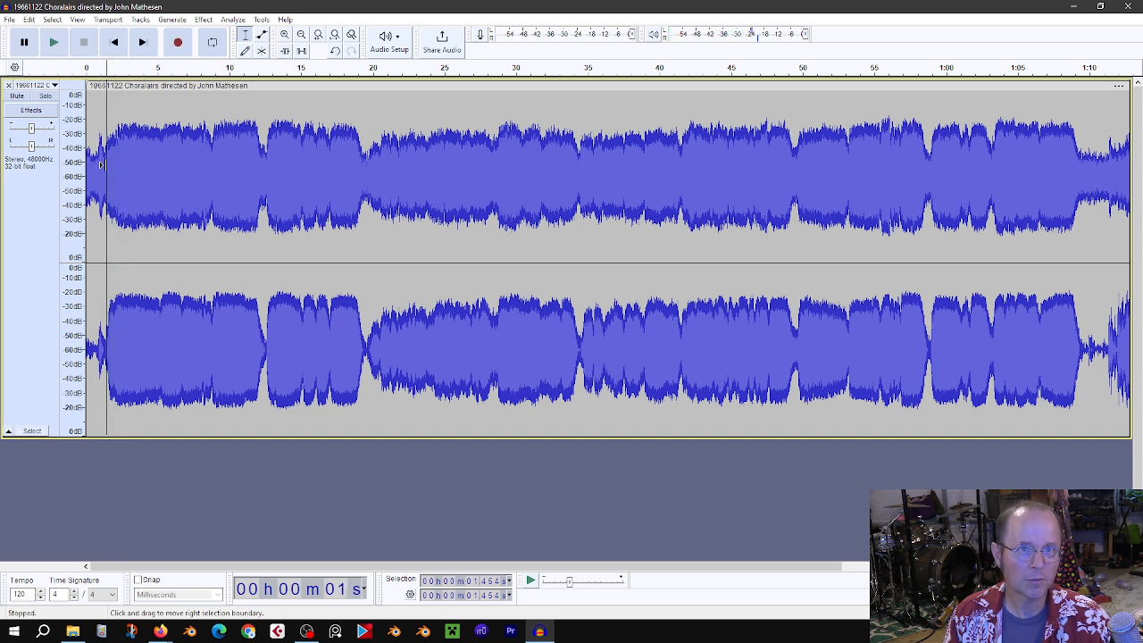
Step: Select the first 1.45 seconds of the track and apply a Fade In
left_click_drag(101, 164, 85, 165)
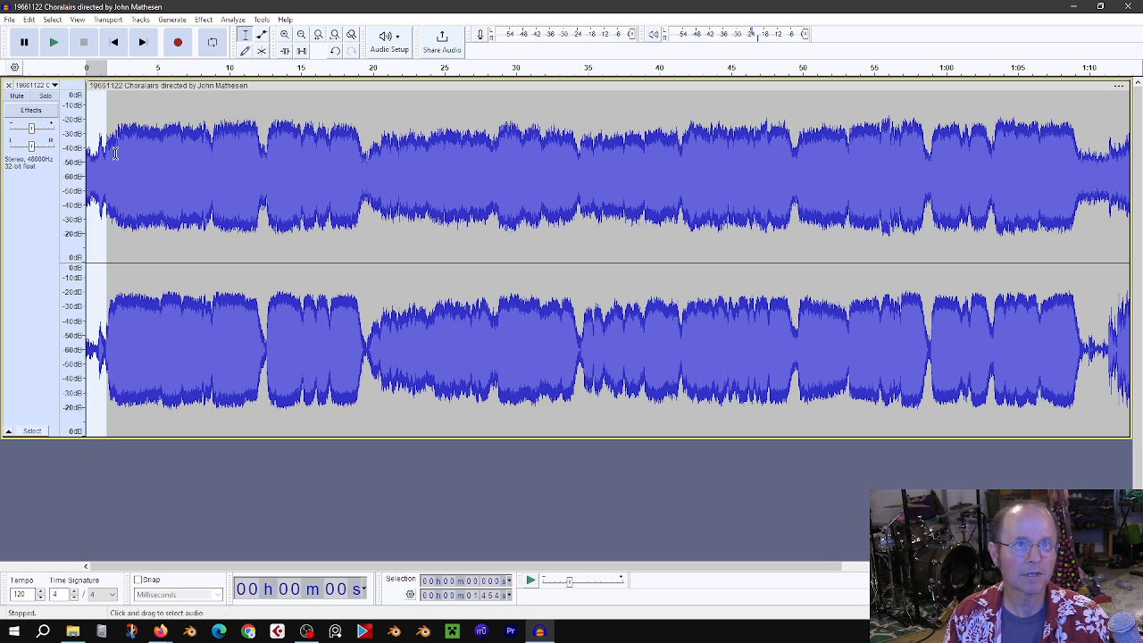
left_click(204, 20)
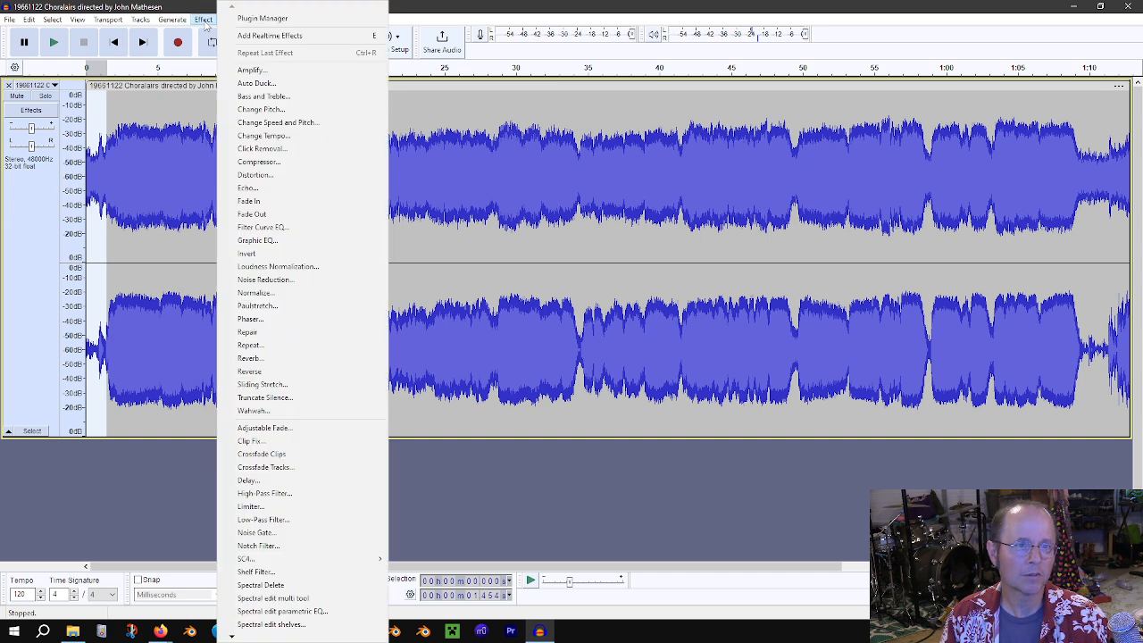
left_click(265, 201)
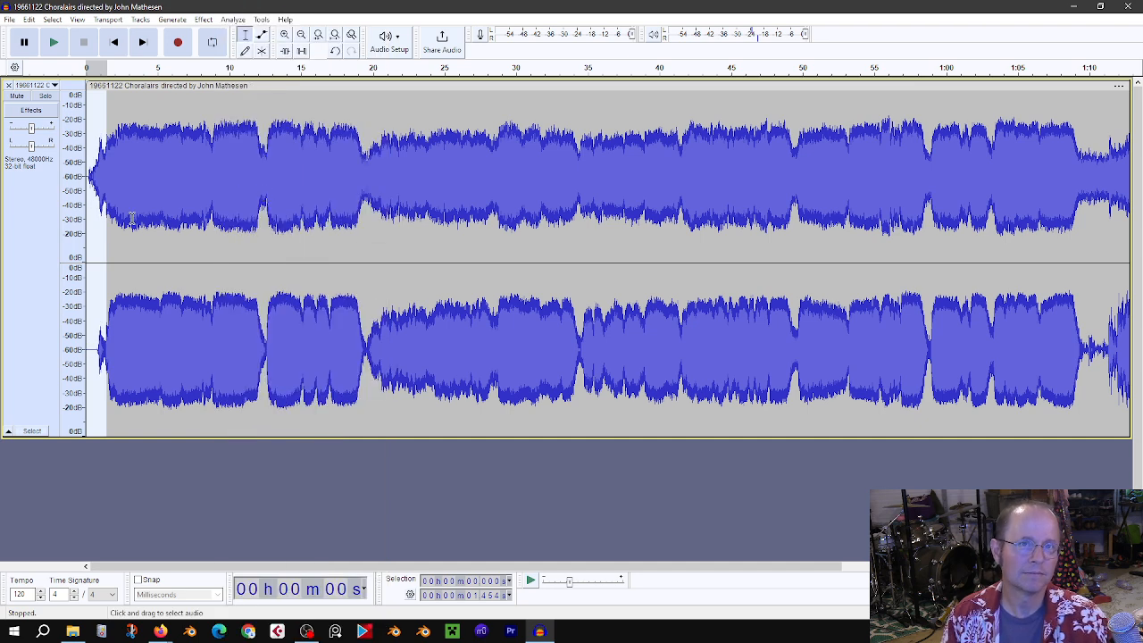
Step: Return to the start and play the faded-in beginning
left_click(117, 43)
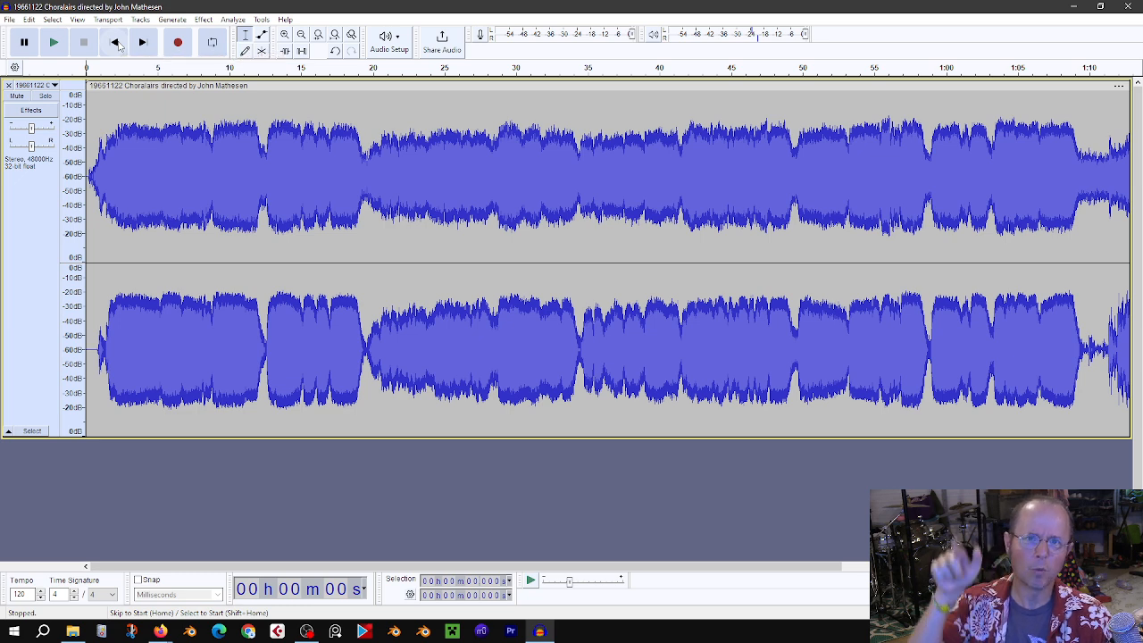
key("space")
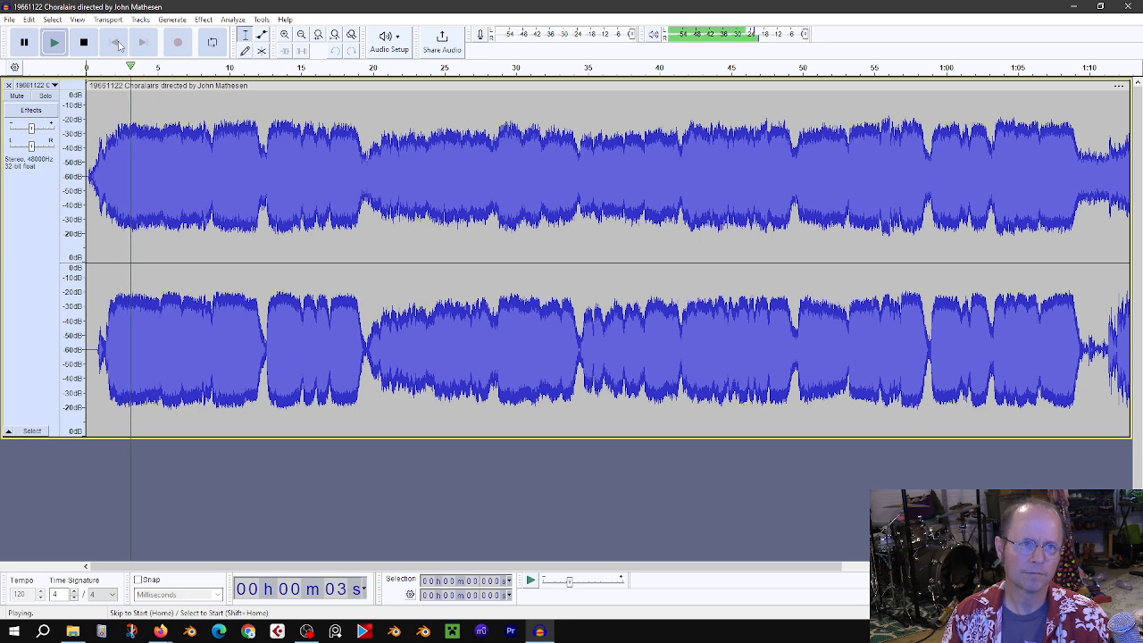
key("space")
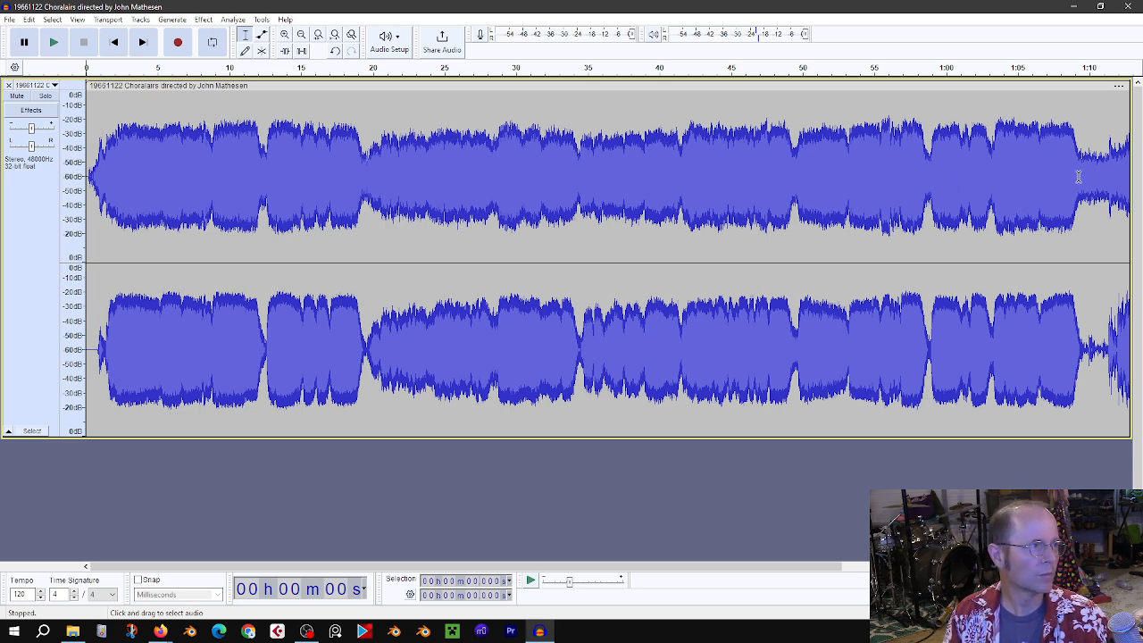
Step: Scroll to the end of the track and play the ending from about 1:09
left_click_drag(1079, 176, 1139, 176)
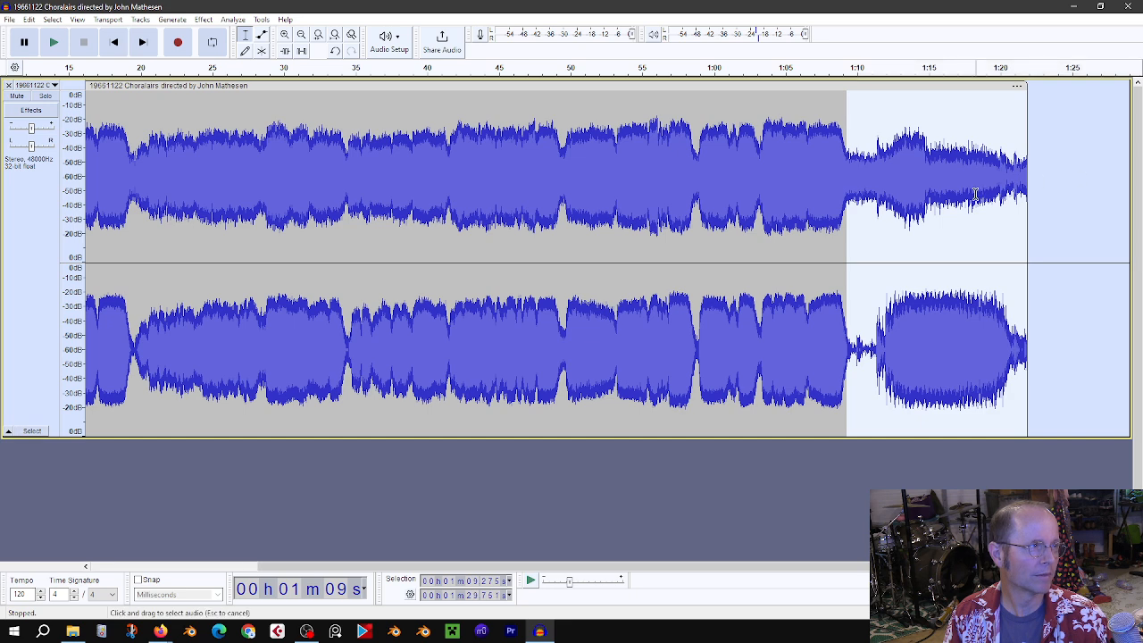
left_click(925, 186)
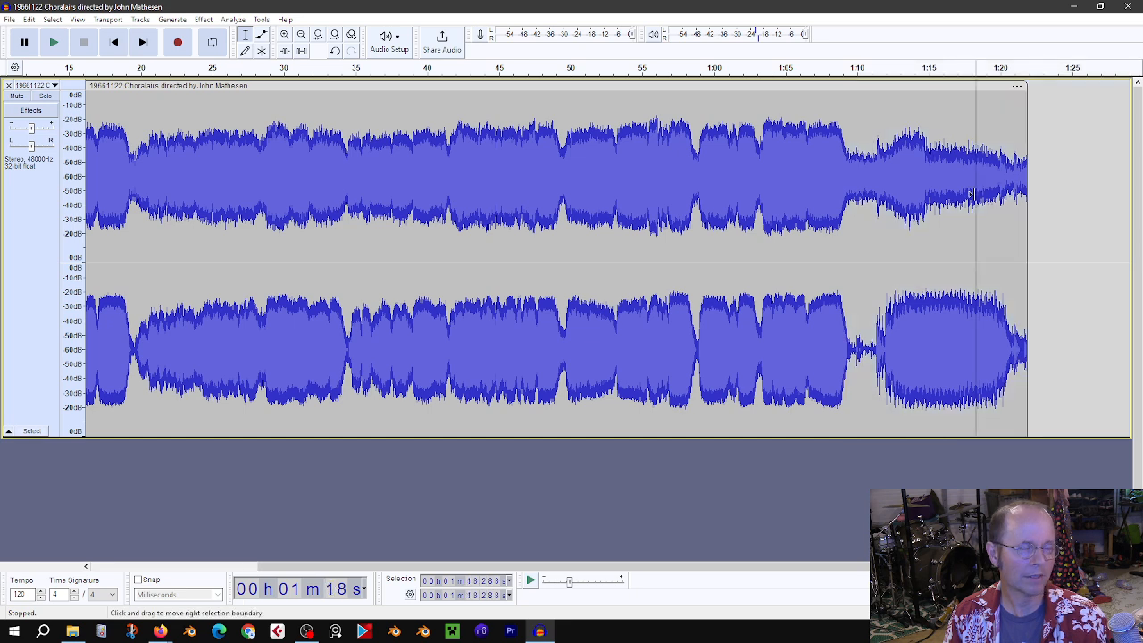
left_click(840, 164)
key("space")
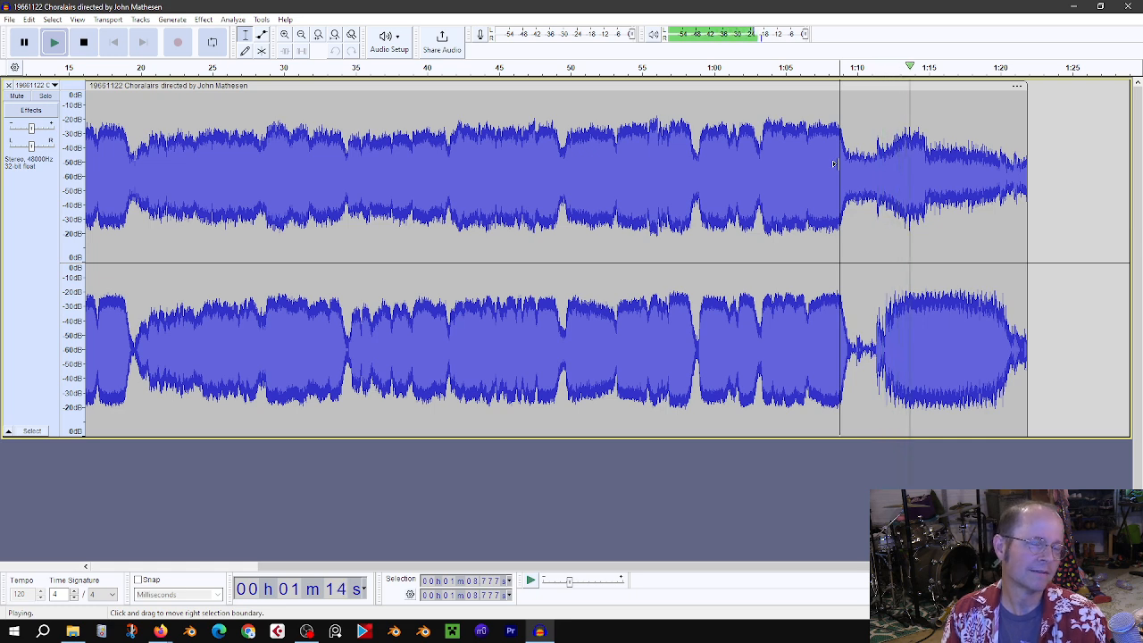
key("space")
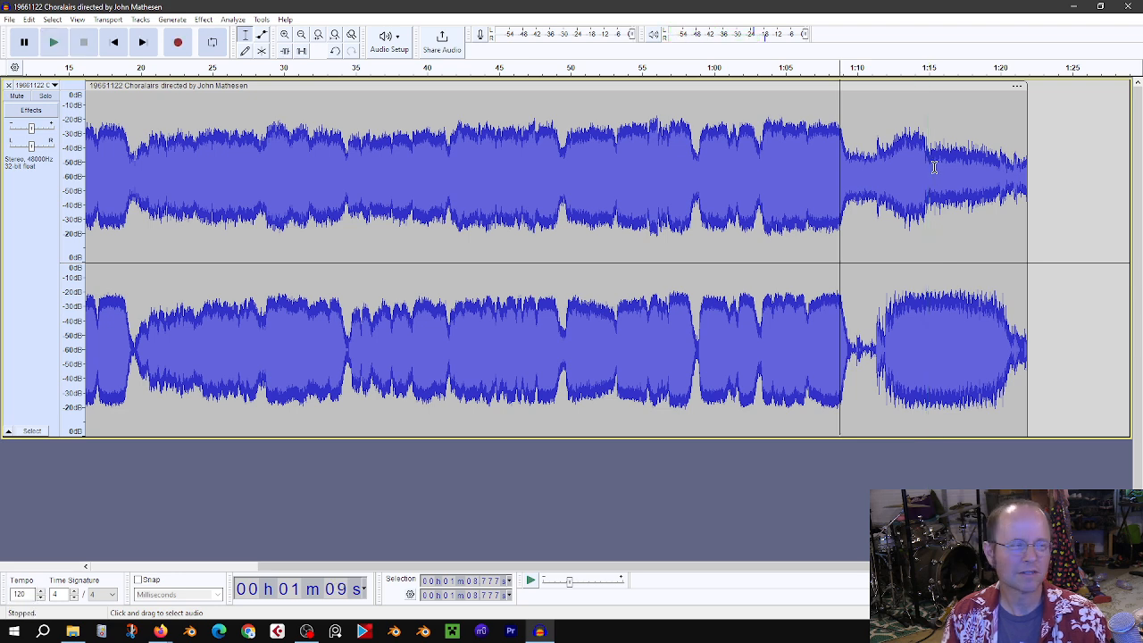
Step: Select the final stretch from about 1:15.7 to the end of the track and apply a Fade Out
left_click(944, 168)
left_click_drag(976, 172, 1026, 187)
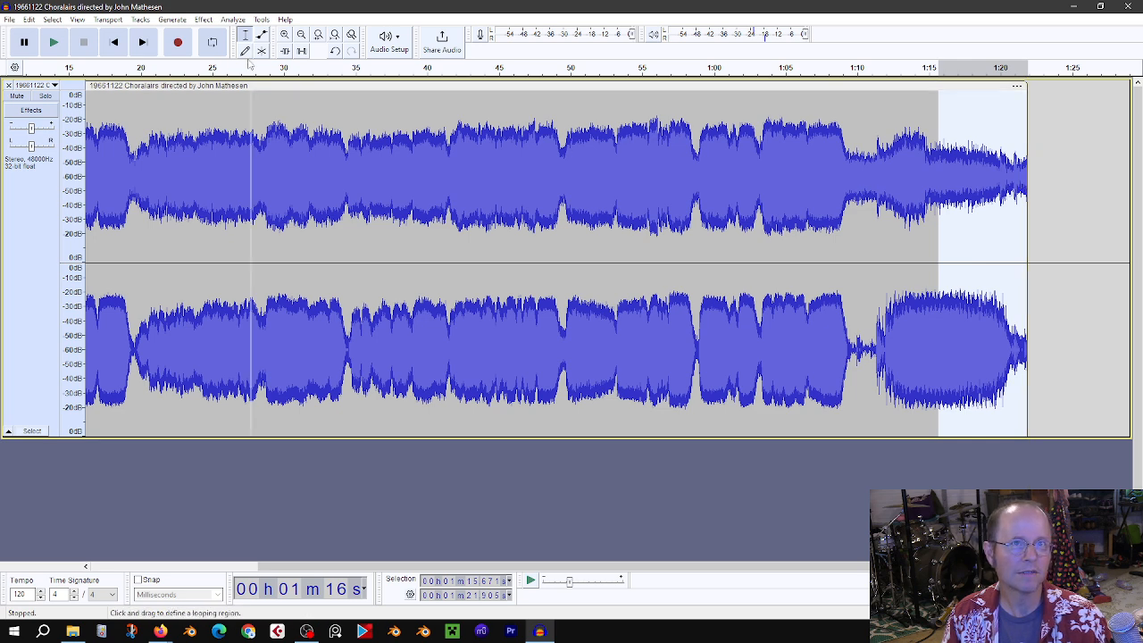
left_click(204, 19)
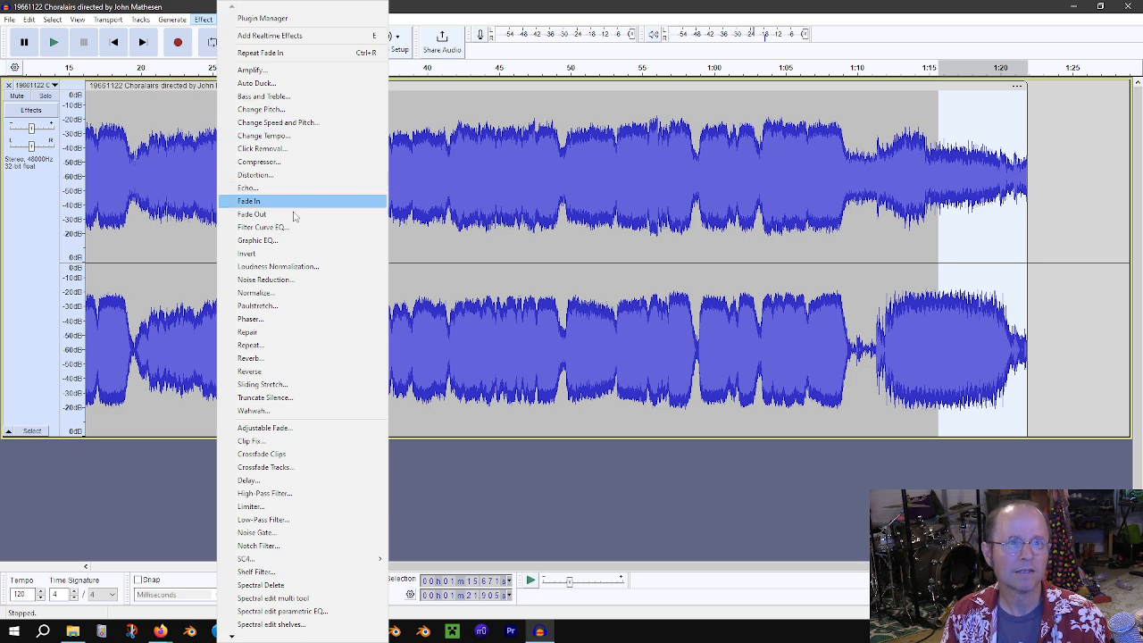
left_click(252, 215)
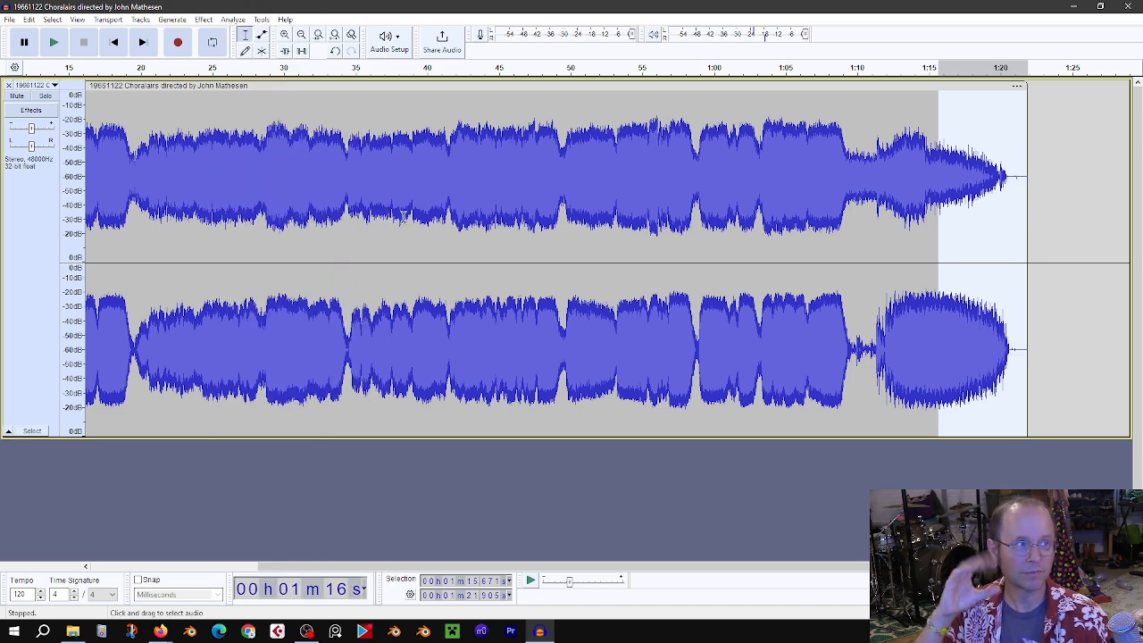
Step: Play the faded ending from about 1:18
left_click(975, 181)
key("space")
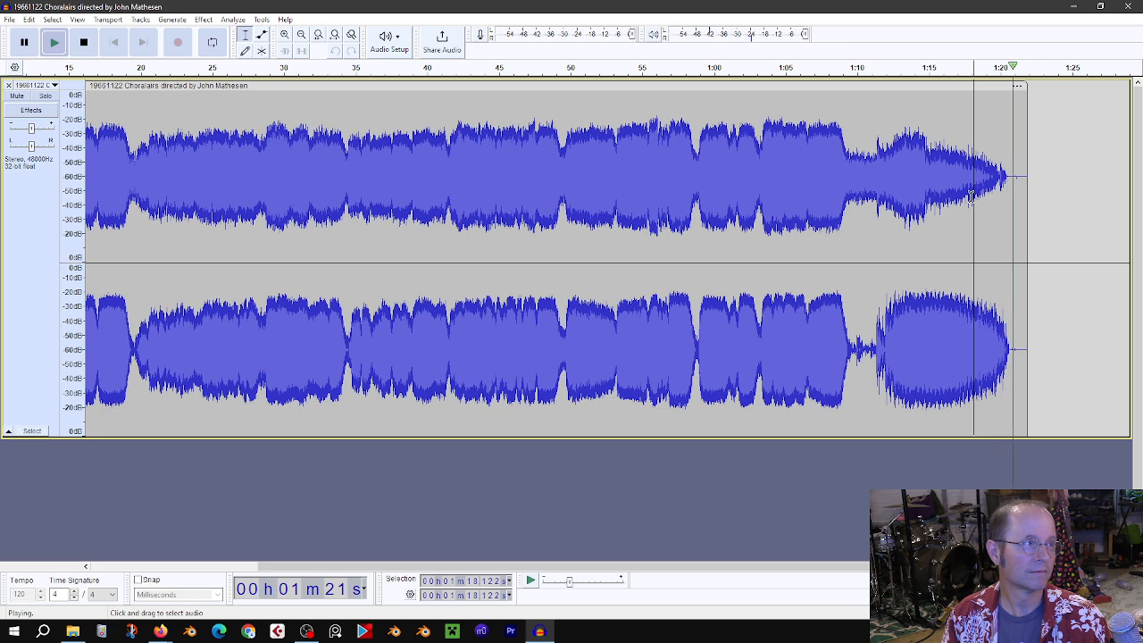
key("space")
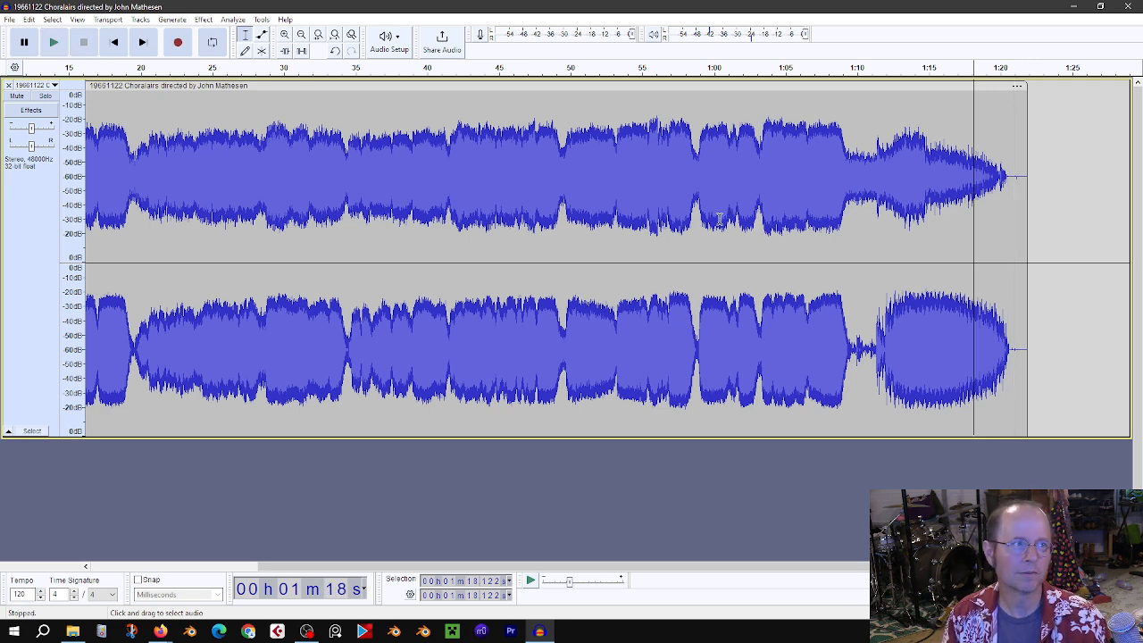
Step: Select the whole track and Normalize it to a peak amplitude of -0.3 dB with DC offset removal
scroll(720, 238, "down", 2, "ctrl")
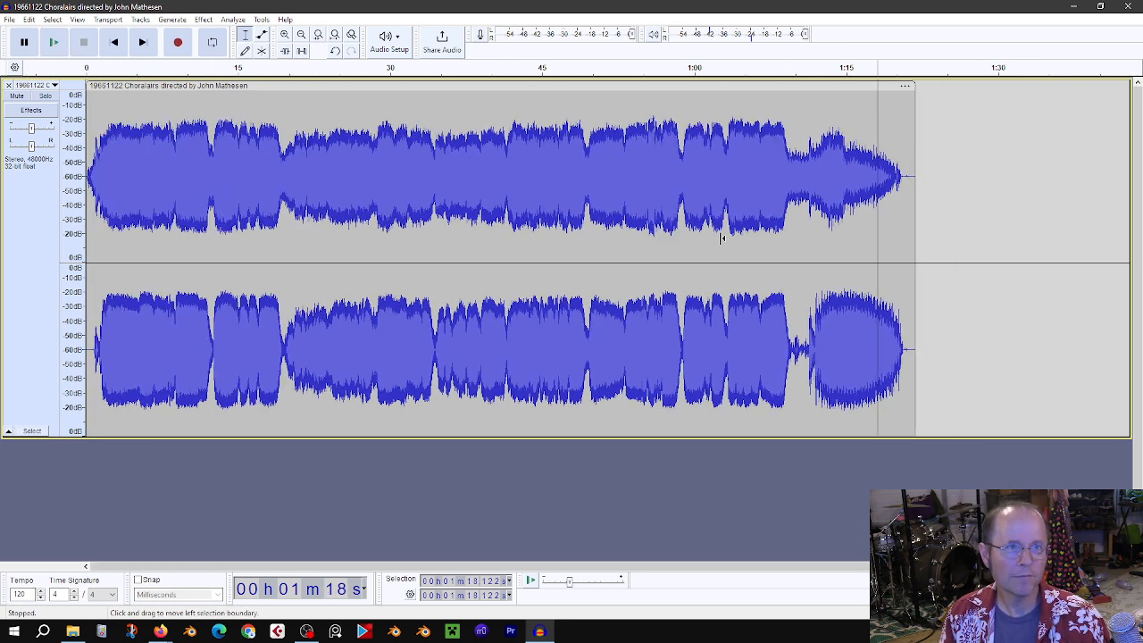
left_click(107, 184)
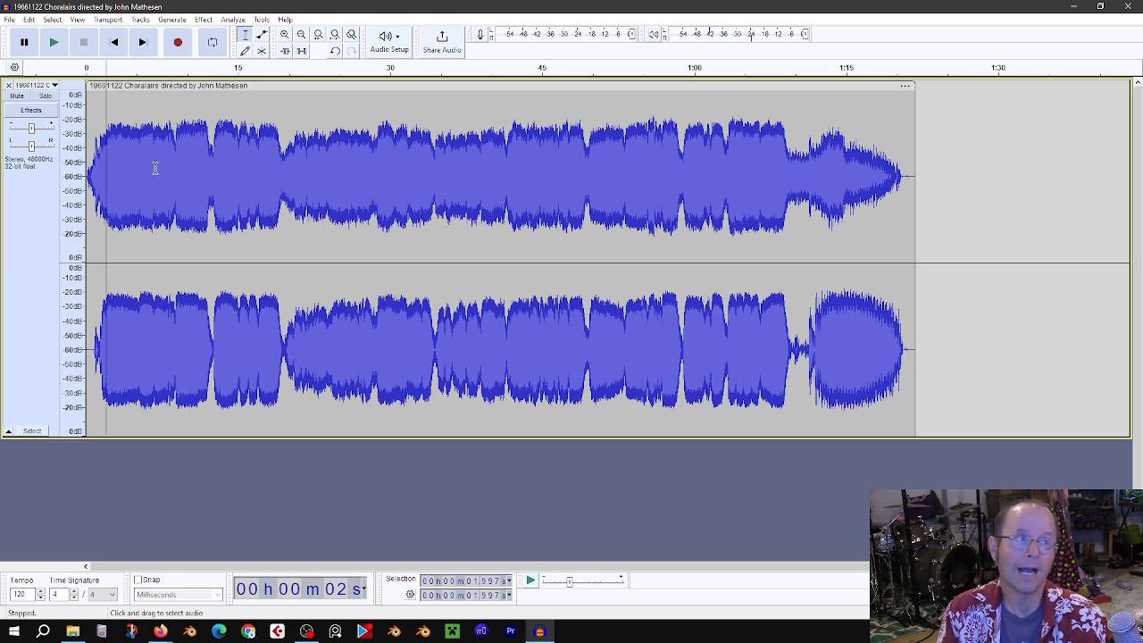
key("ctrl+a")
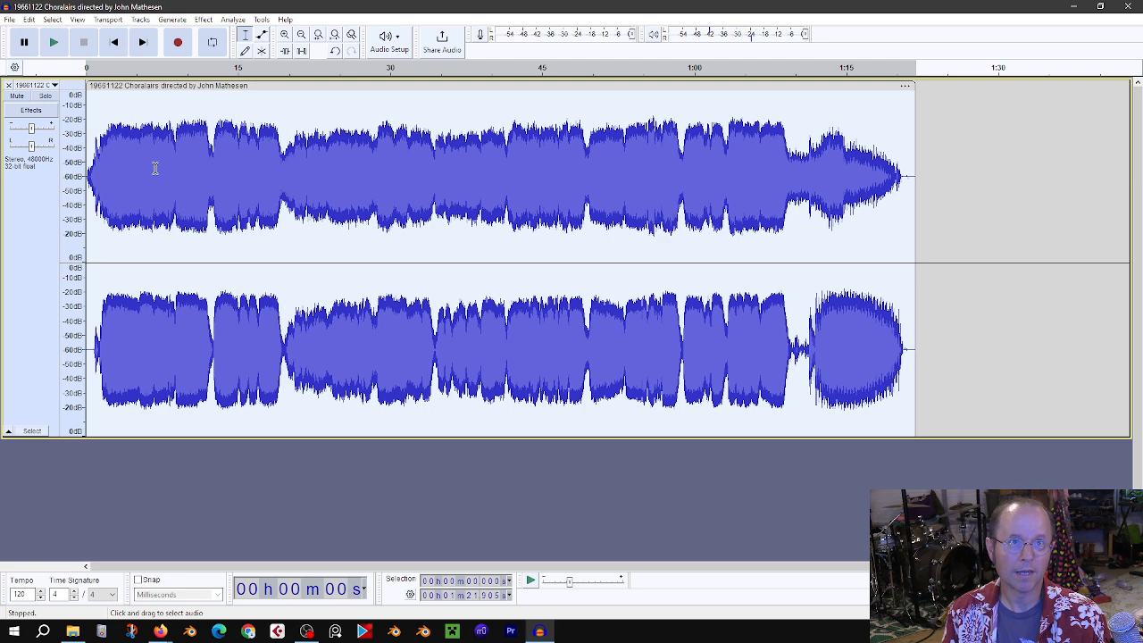
left_click(203, 19)
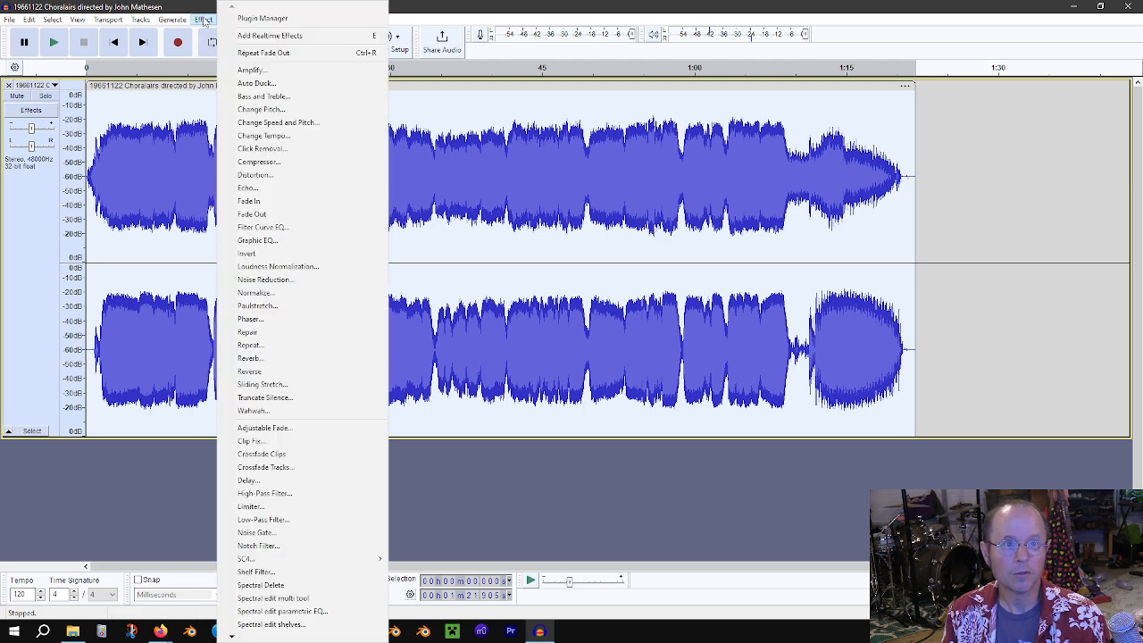
left_click(257, 293)
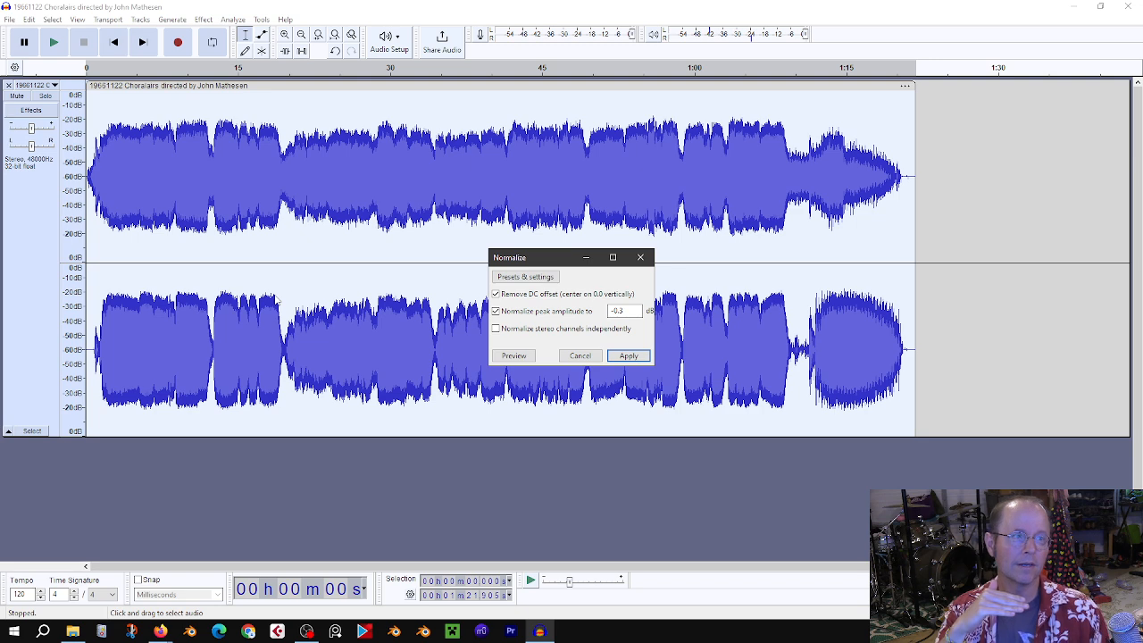
left_click(630, 311)
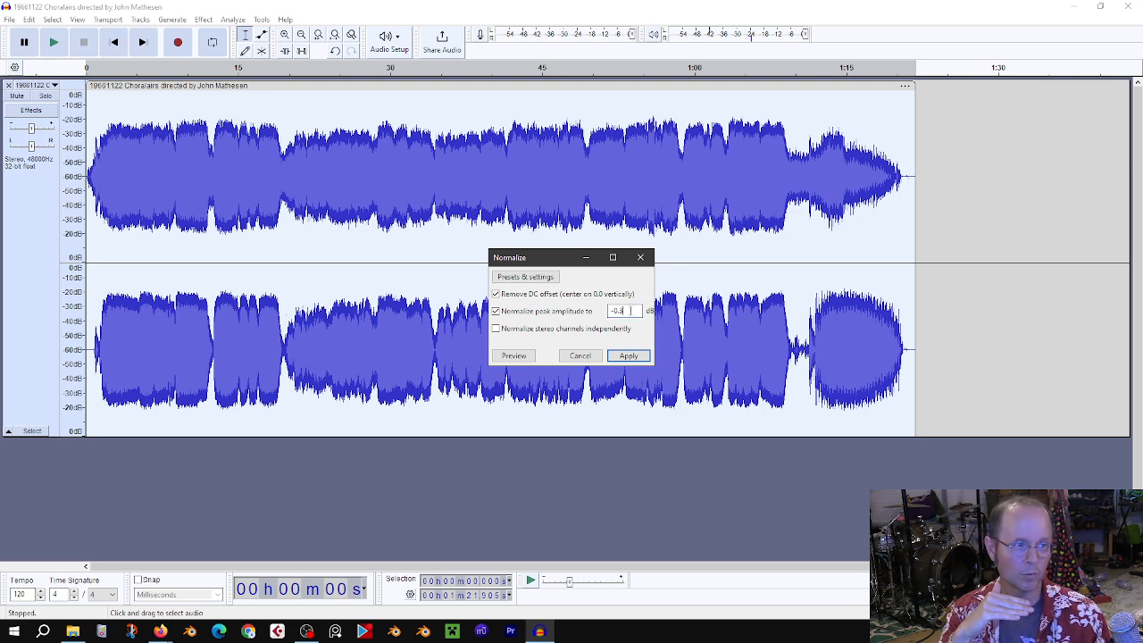
double_click(631, 311)
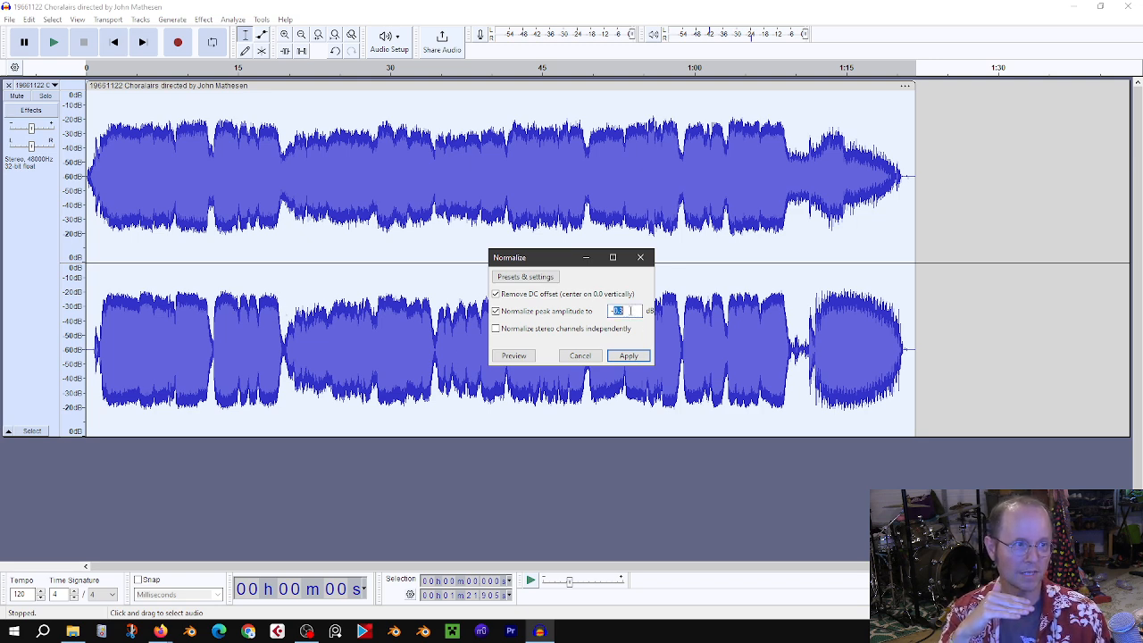
left_click(628, 311)
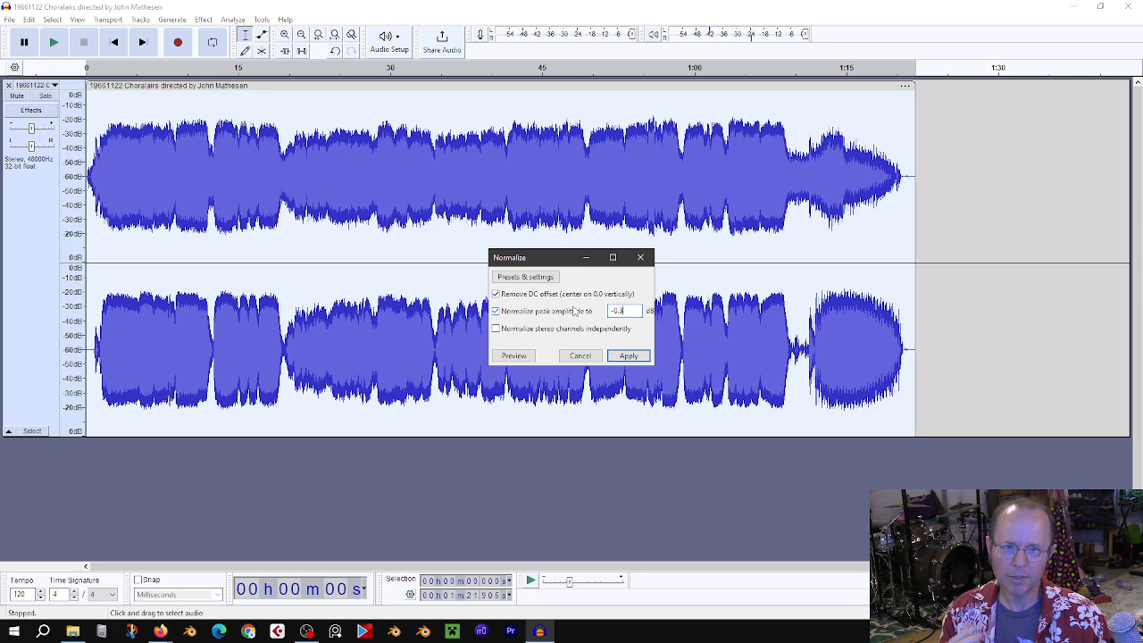
left_click(629, 355)
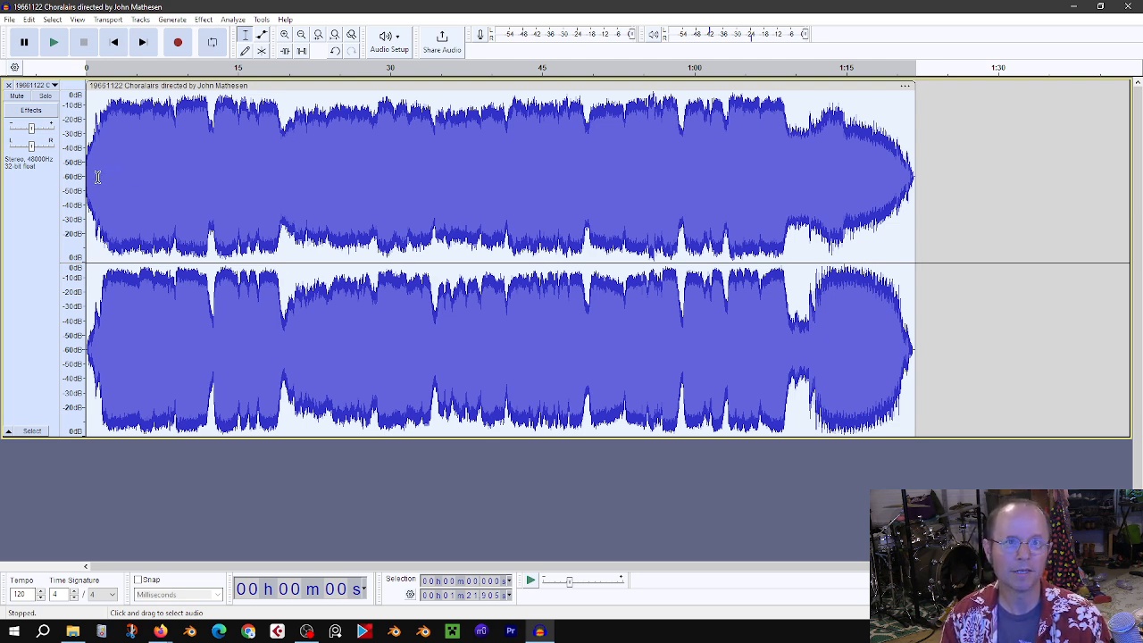
Step: Play the normalized track from the start
key("space")
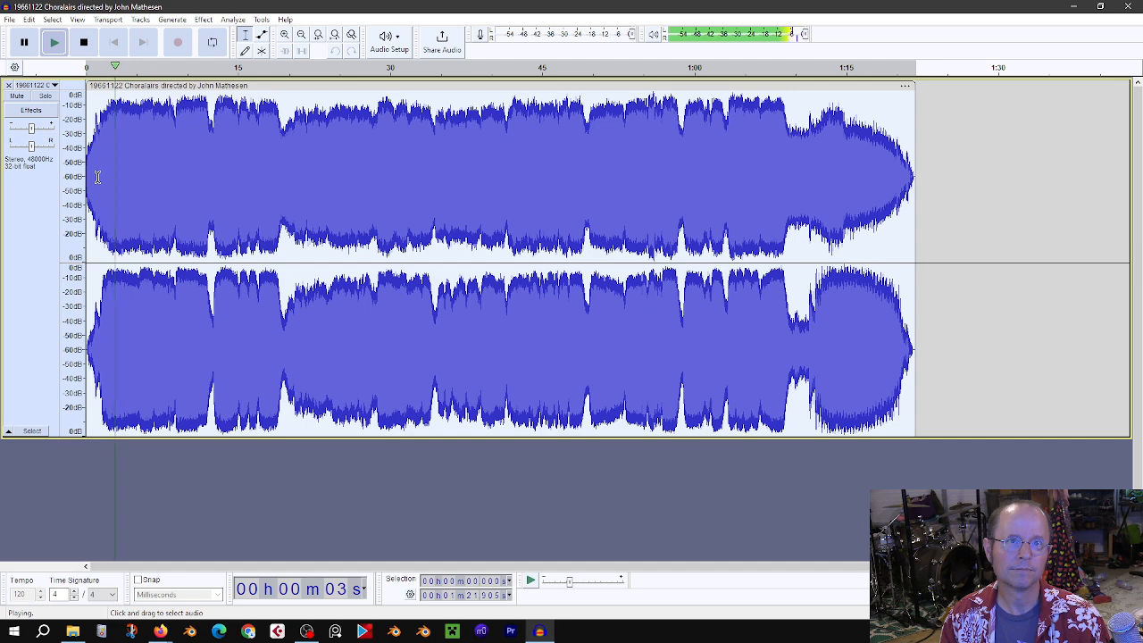
key("space")
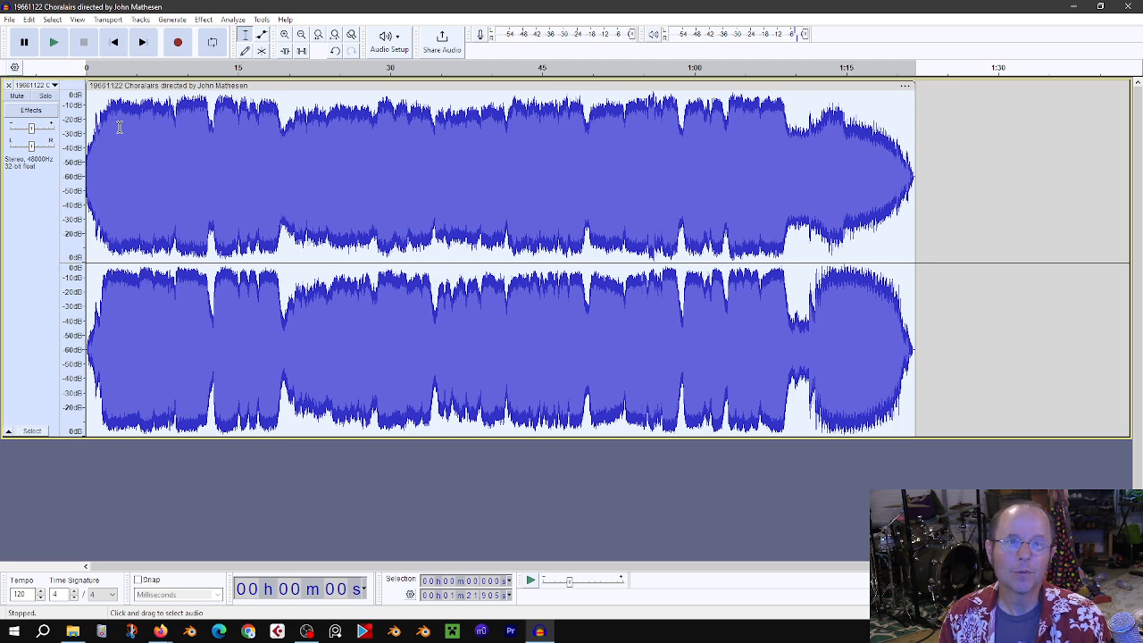
Step: Open the Export Audio dialog and review the file format and encoding choices
left_click(10, 20)
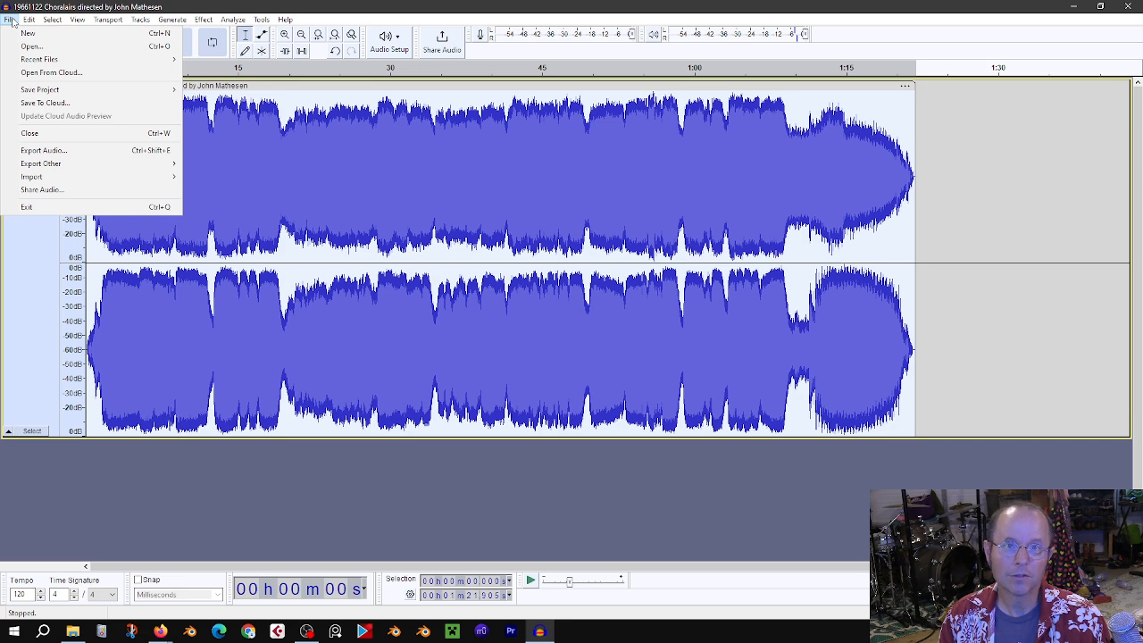
left_click(85, 151)
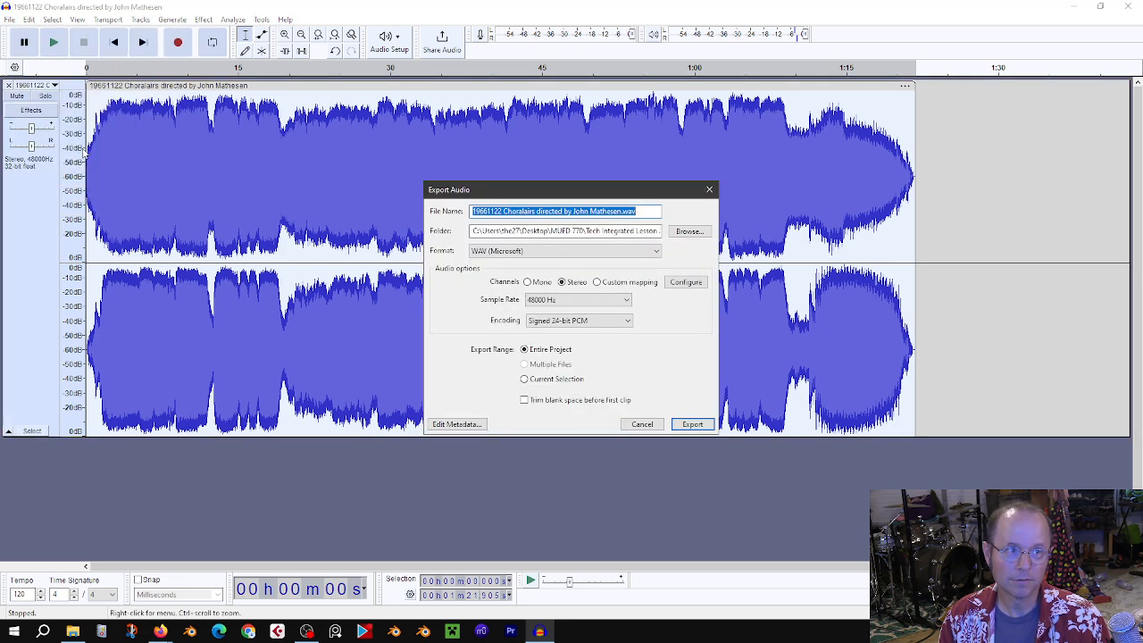
left_click(517, 251)
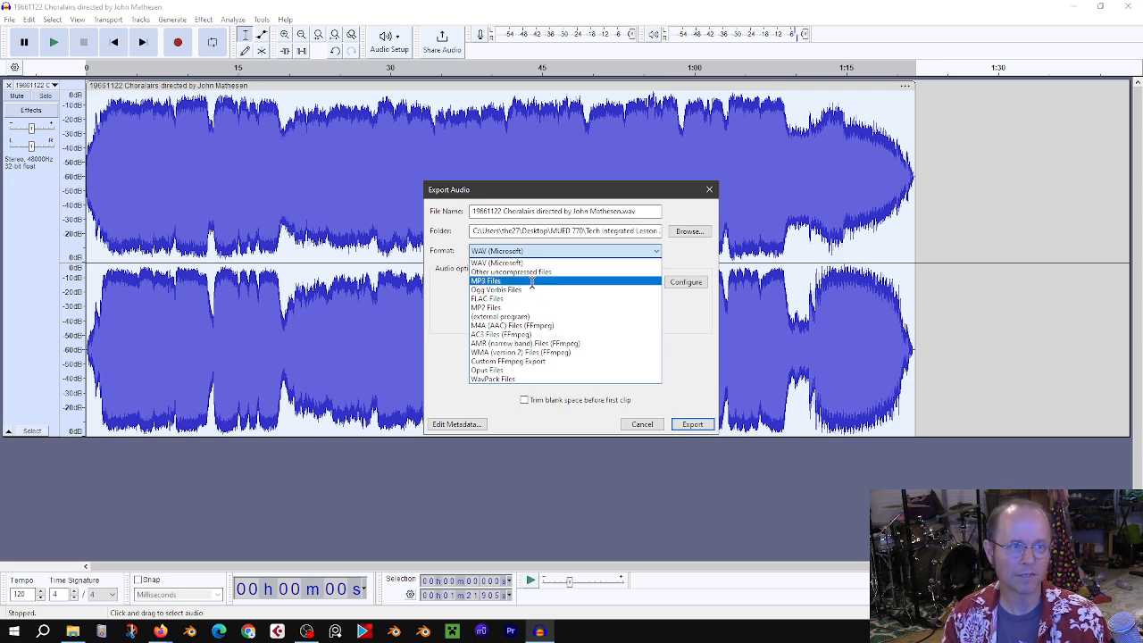
left_click(576, 263)
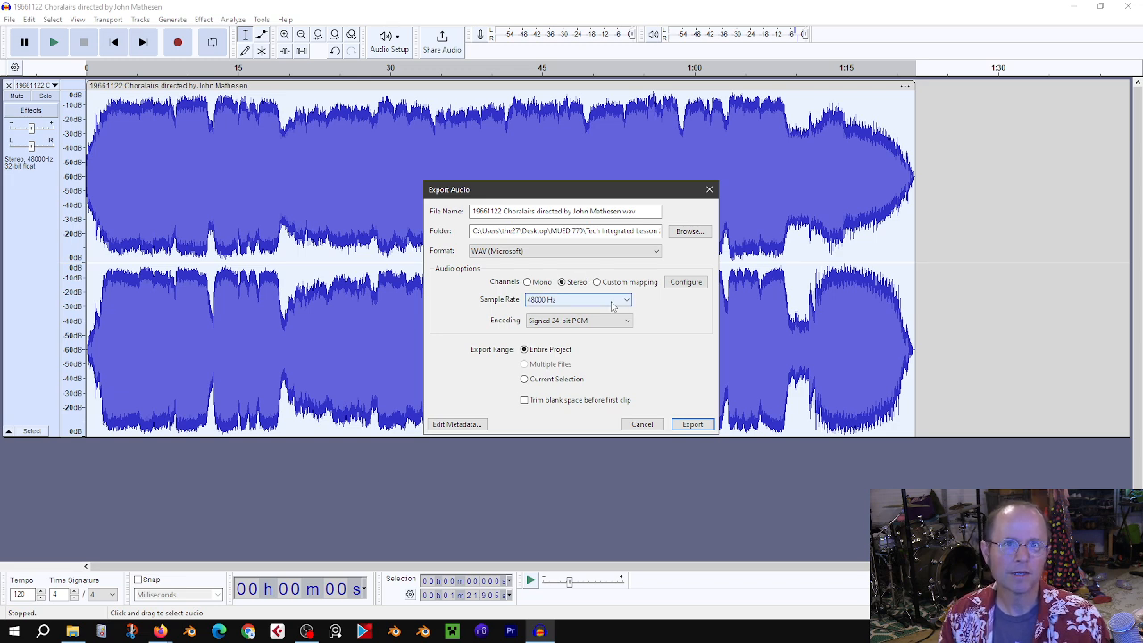
left_click(602, 324)
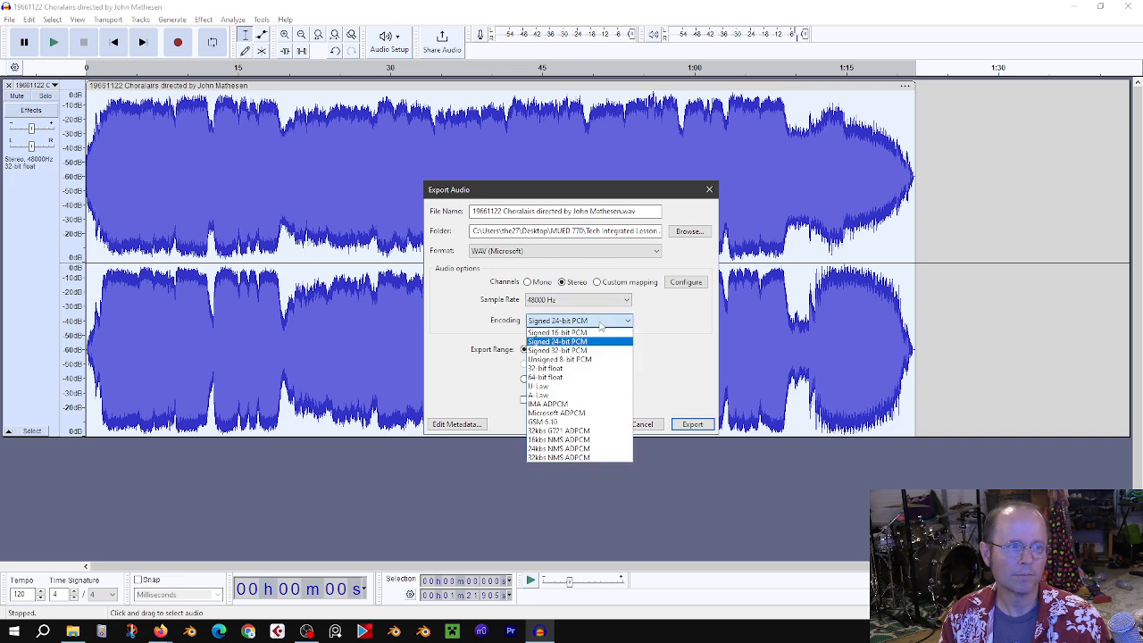
left_click(600, 323)
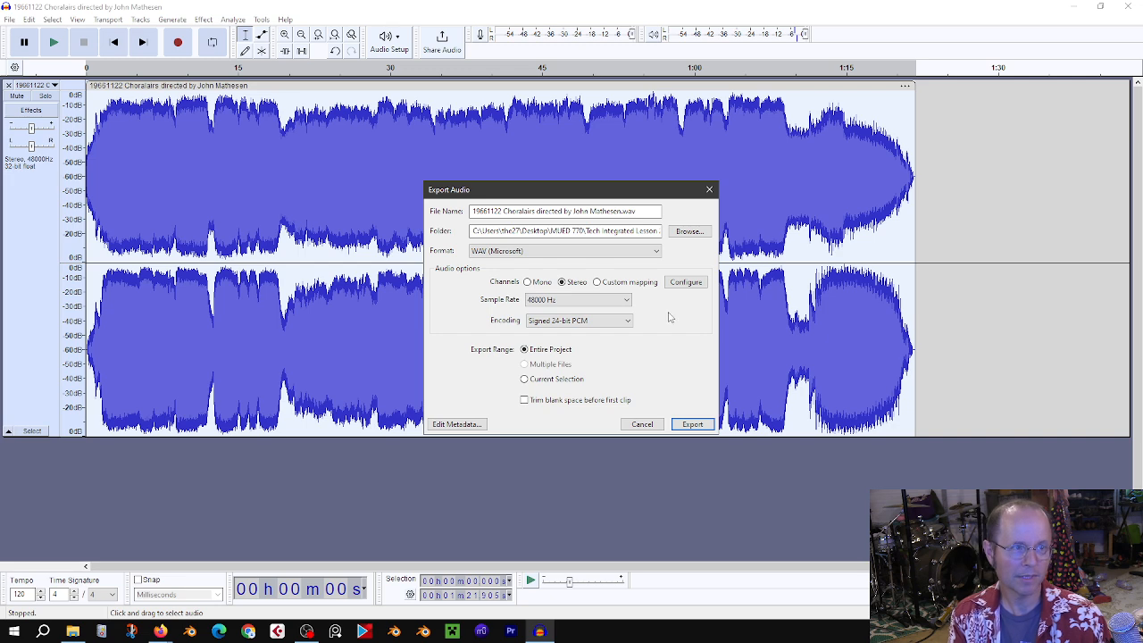